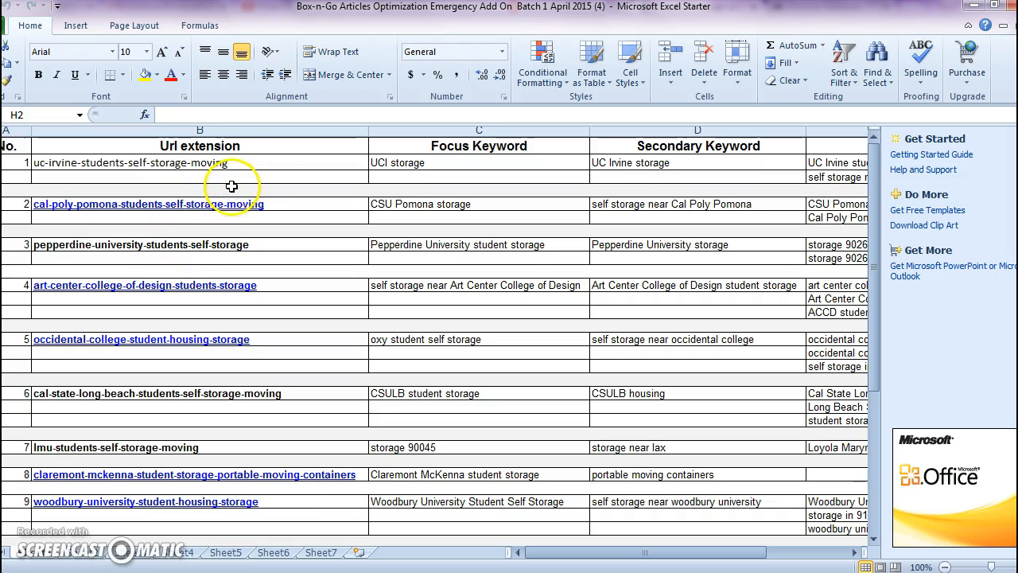
- Copy the UC Irvine URL extension from the Excel spreadsheet and switch to the Box-n-Go Control Center in Chrome
{"action": "mouse_move", "coordinate": [227, 571]}
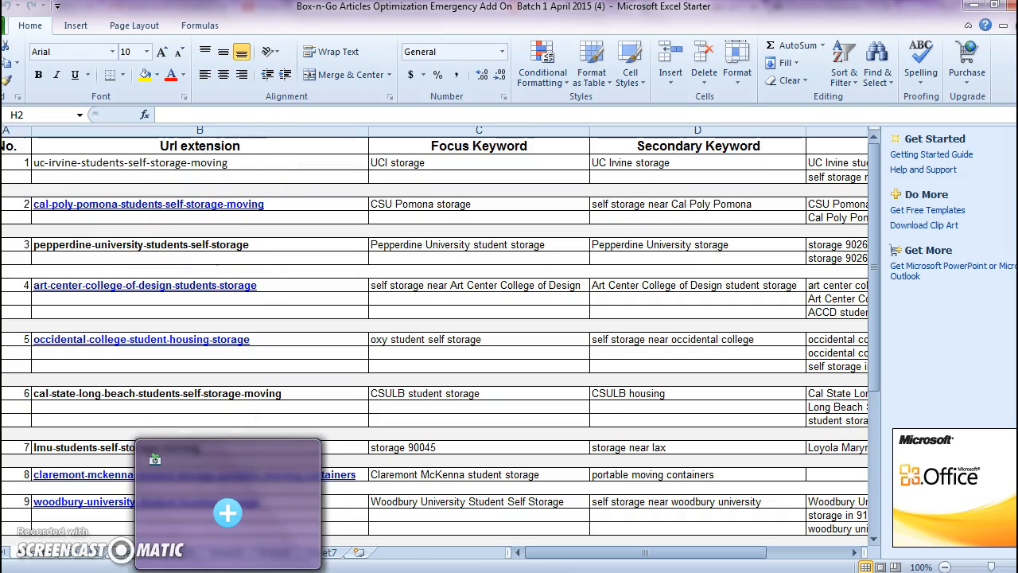
{"action": "left_click", "coordinate": [263, 166]}
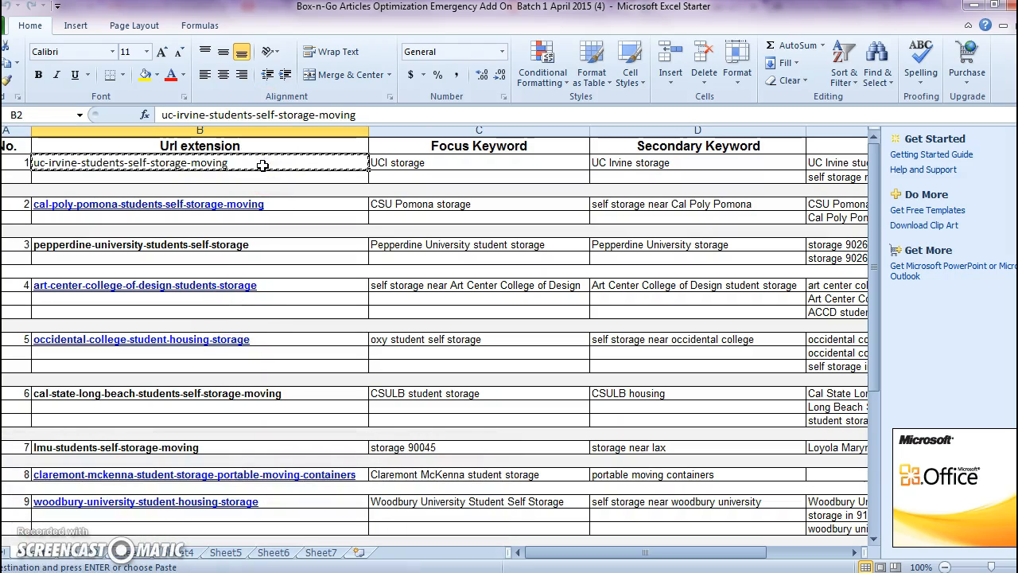
{"action": "mouse_move", "coordinate": [228, 571]}
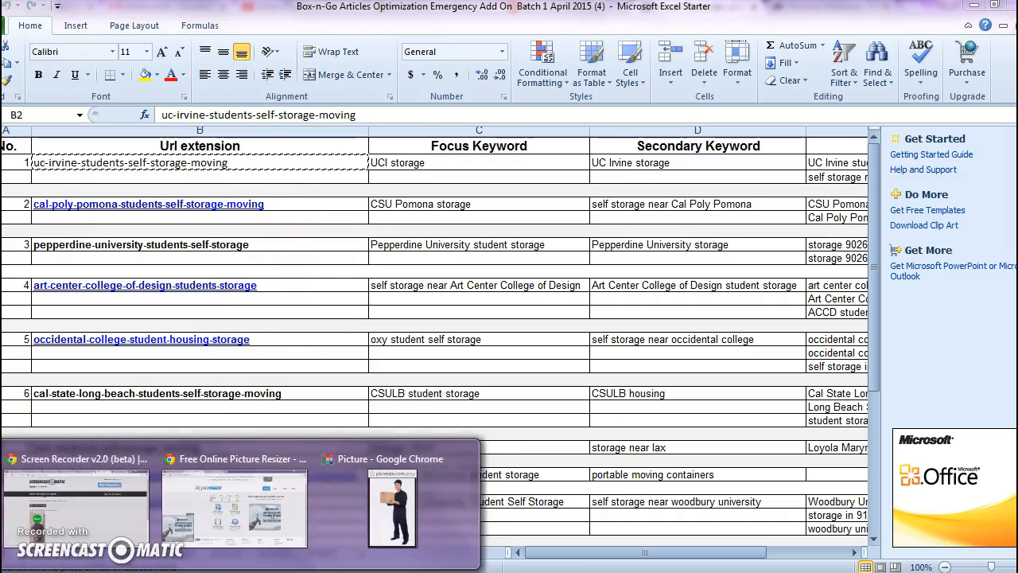
{"action": "left_click", "coordinate": [117, 521]}
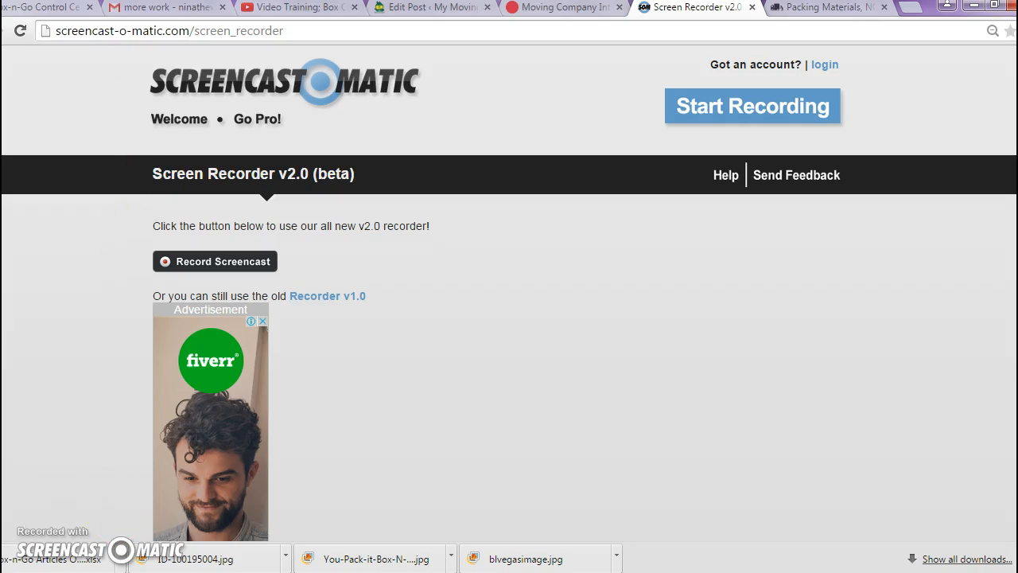
{"action": "left_click", "coordinate": [66, 9]}
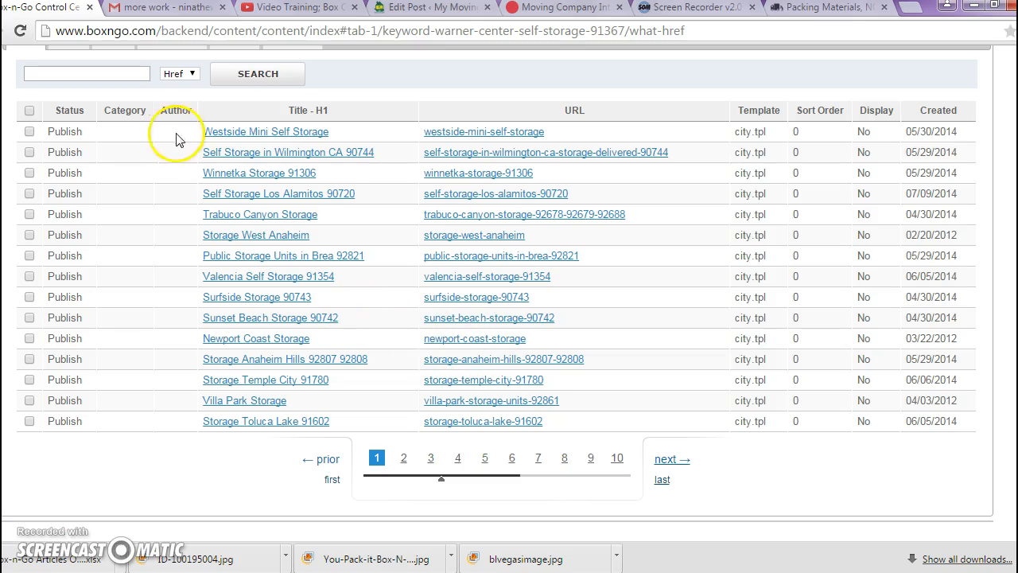
{"action": "scroll", "coordinate": [509, 286], "scroll_direction": "up", "scroll_amount": 2}
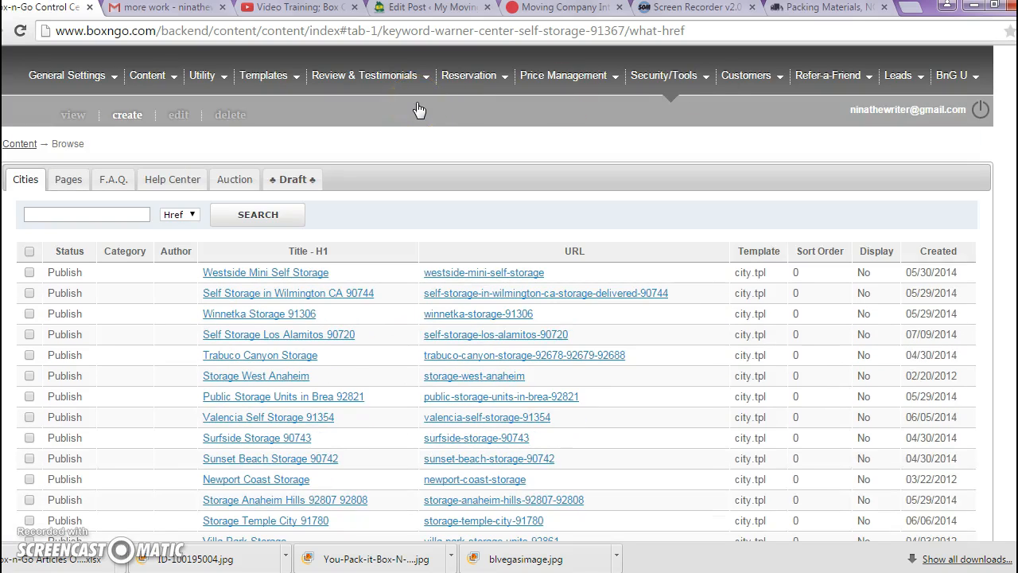
{"action": "mouse_move", "coordinate": [419, 110]}
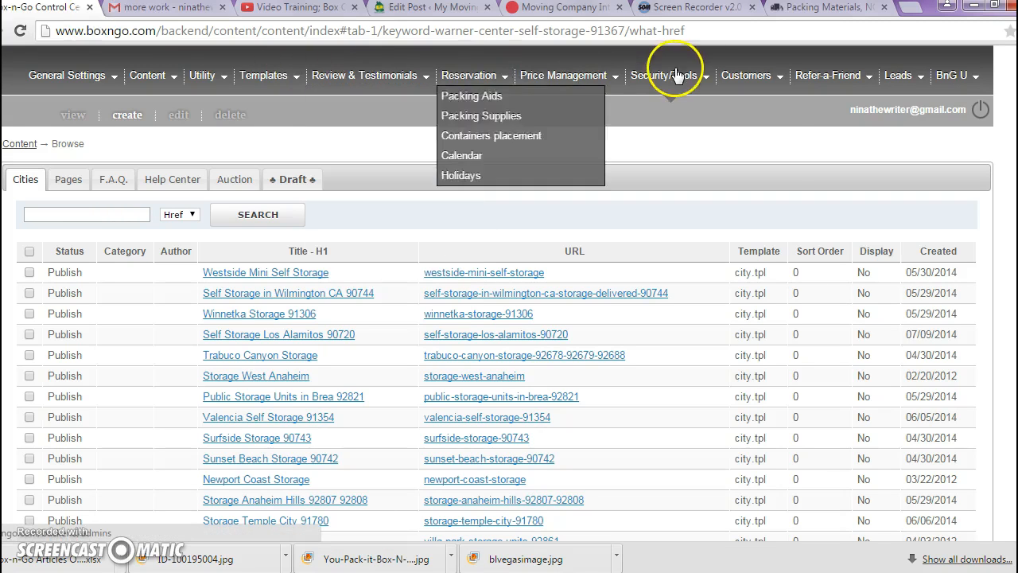
{"action": "mouse_move", "coordinate": [641, 85]}
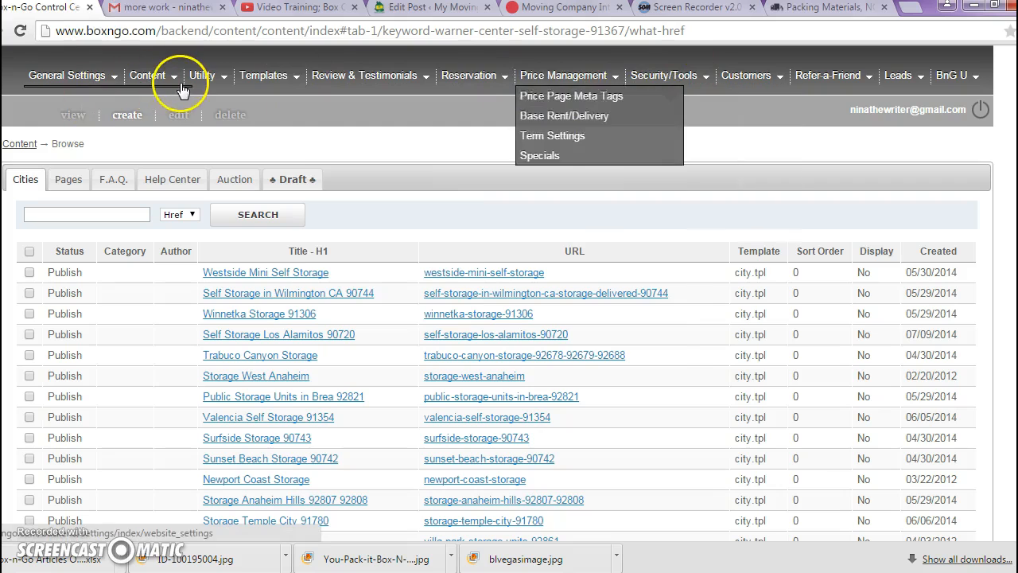
{"action": "mouse_move", "coordinate": [182, 85]}
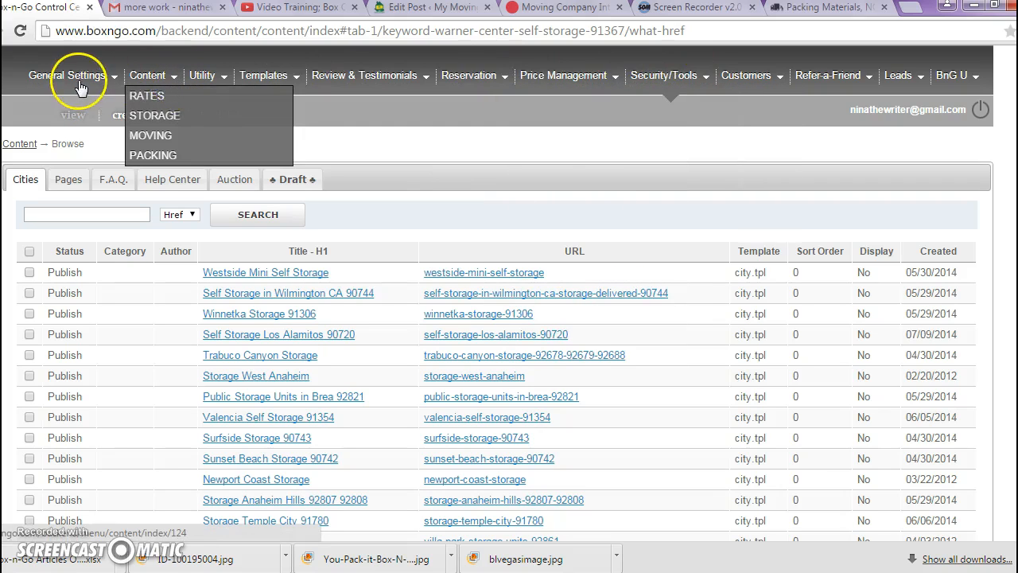
{"action": "mouse_move", "coordinate": [92, 85]}
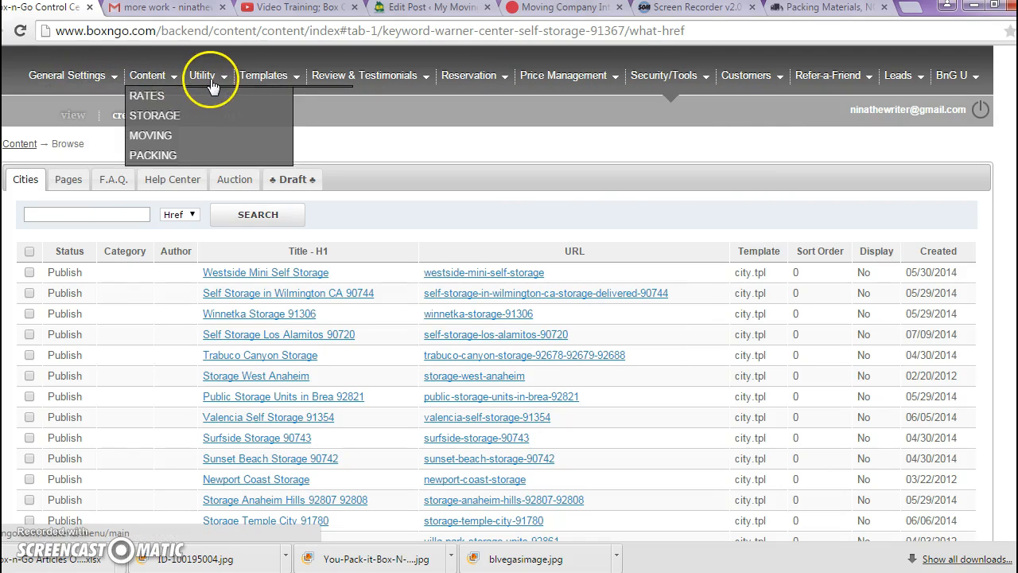
{"action": "mouse_move", "coordinate": [261, 83]}
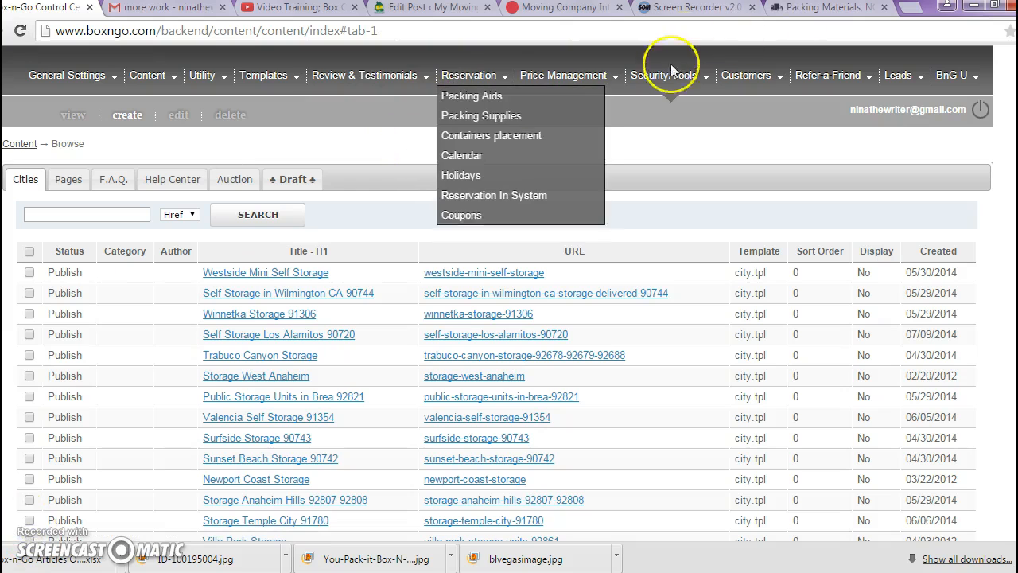
{"action": "mouse_move", "coordinate": [710, 84]}
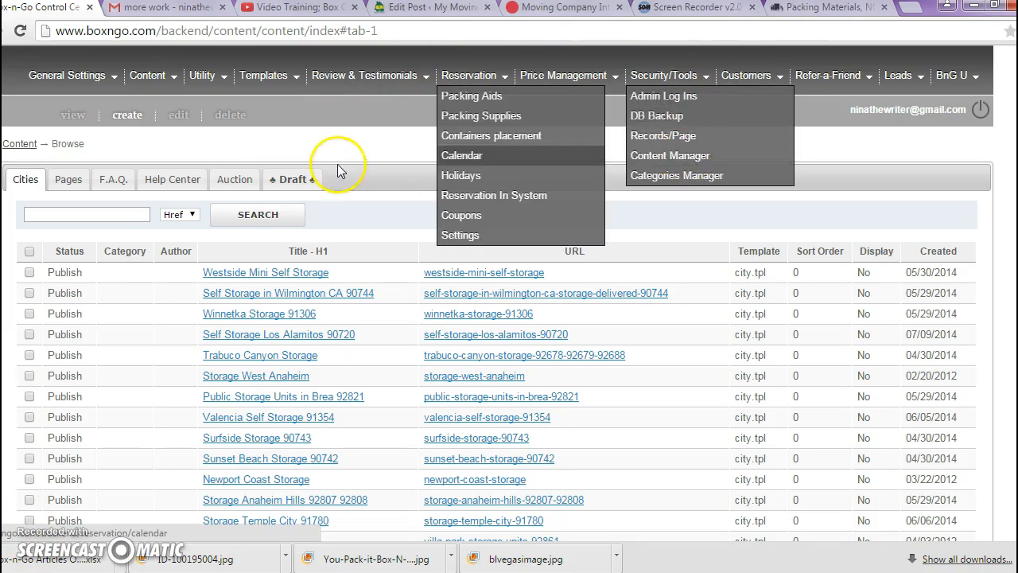
- Search the site's Pages content by Href for the copied extension uc-irvine-students-self-storage-moving
{"action": "left_click", "coordinate": [72, 180]}
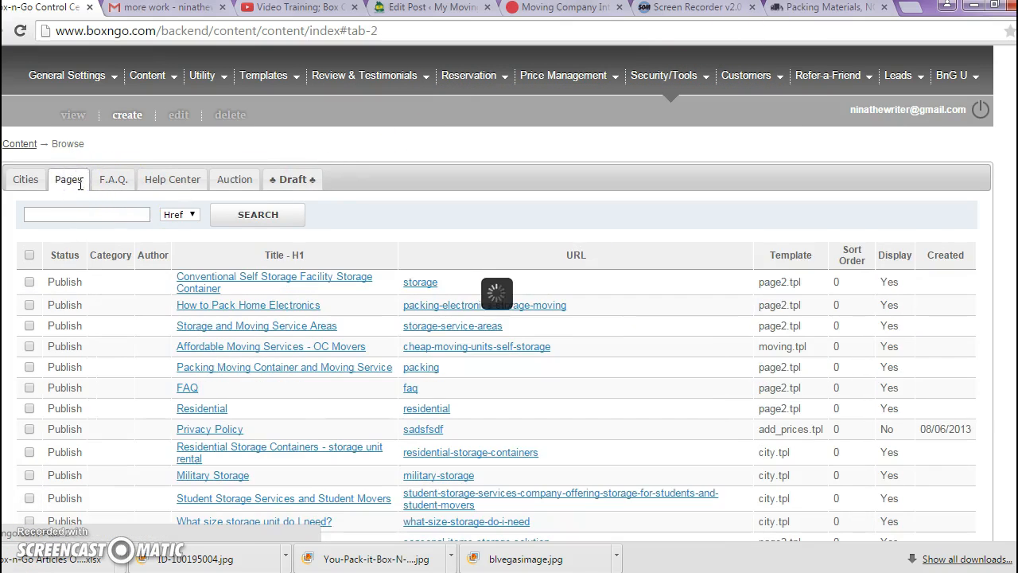
{"action": "left_click", "coordinate": [96, 212]}
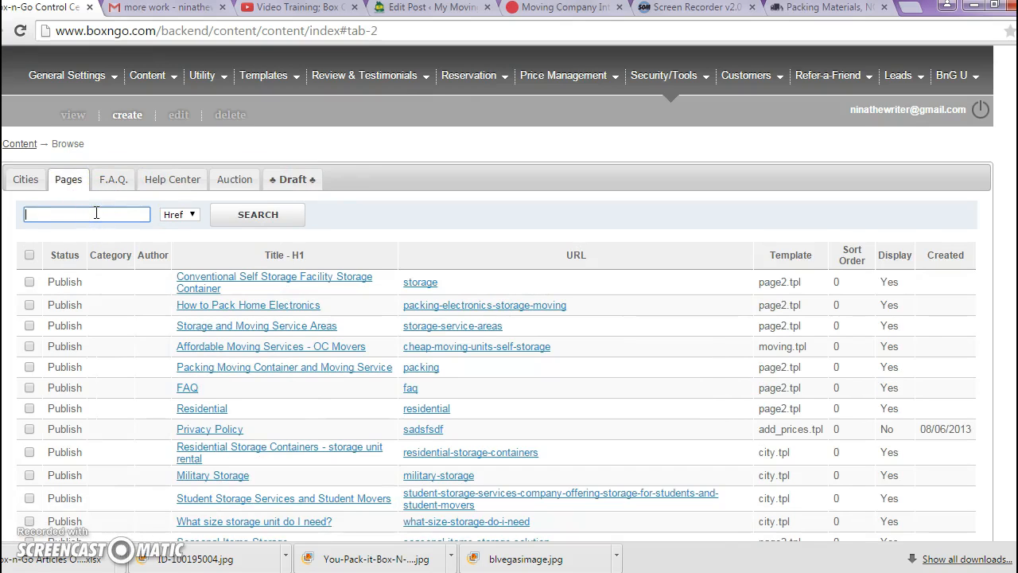
{"action": "left_click", "coordinate": [229, 217]}
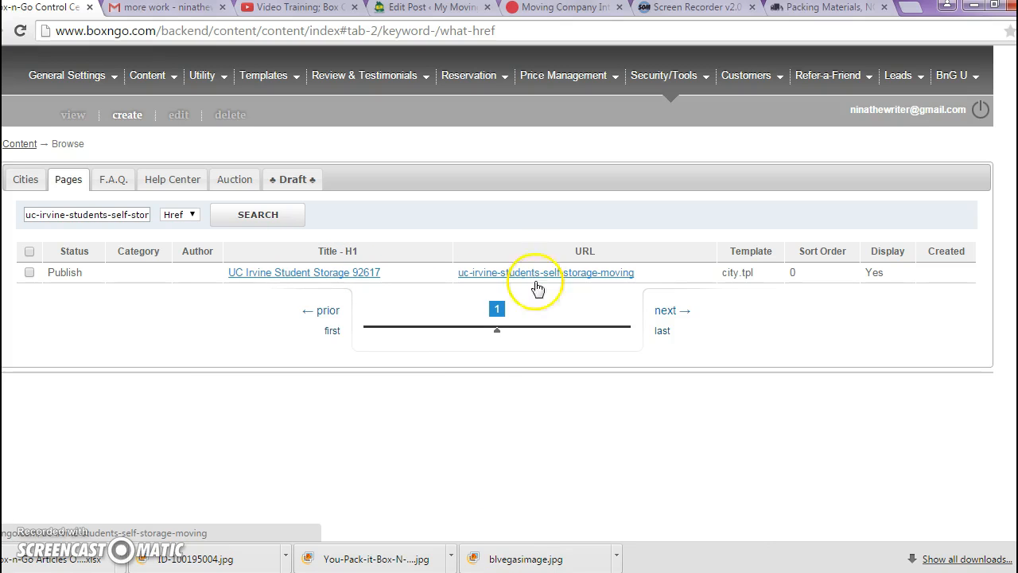
- Review the URL extension and keyword entries for UC Irvine in the Excel spreadsheet, and return to the Control Center in Chrome
{"action": "mouse_move", "coordinate": [672, 572]}
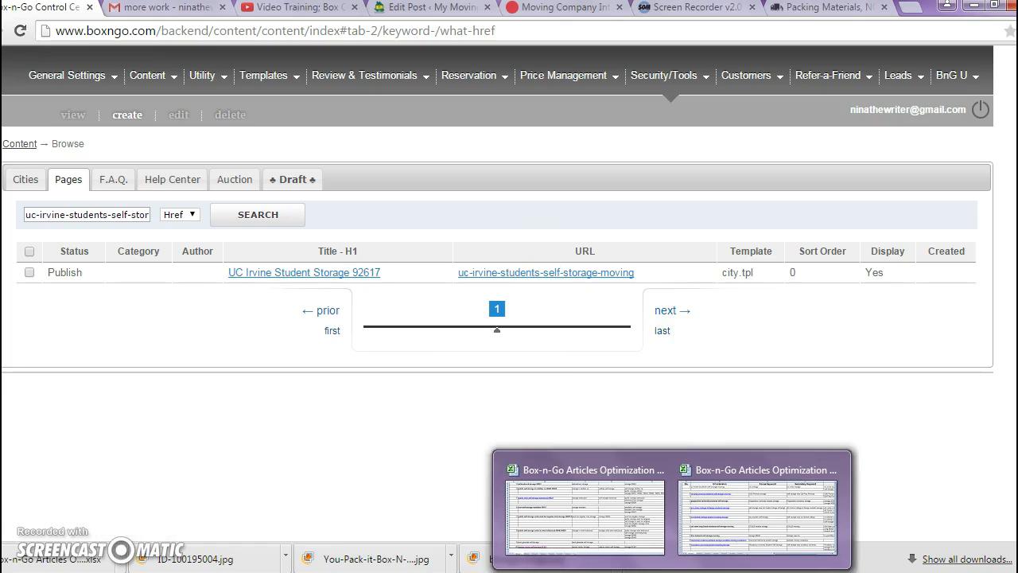
{"action": "left_click", "coordinate": [695, 471]}
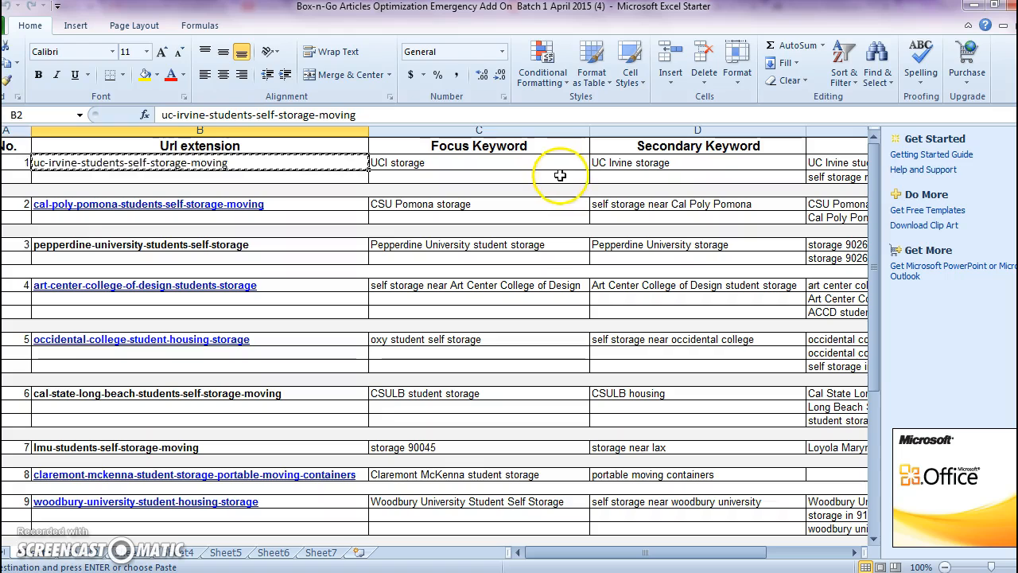
{"action": "mouse_move", "coordinate": [121, 572]}
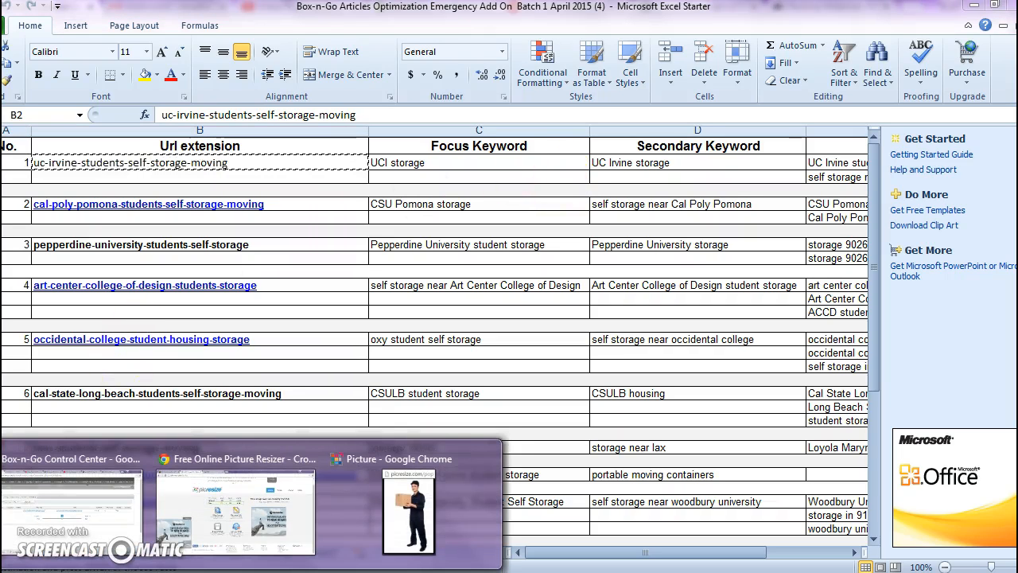
{"action": "left_click", "coordinate": [115, 525]}
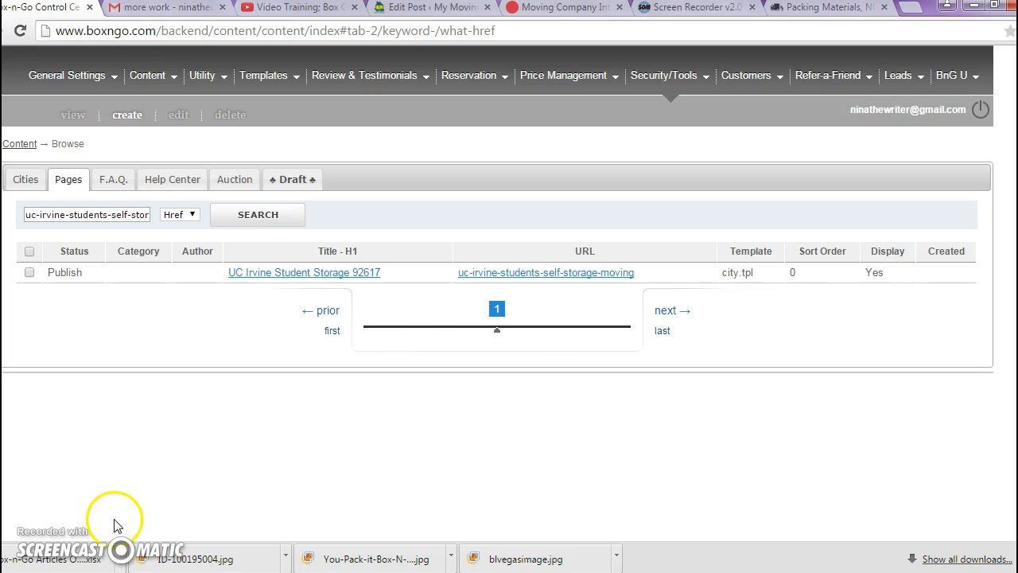
- Open the live uc-irvine-students-self-storage-moving page from the search result and recopy its URL extension from the Excel spreadsheet
{"action": "left_click", "coordinate": [505, 274]}
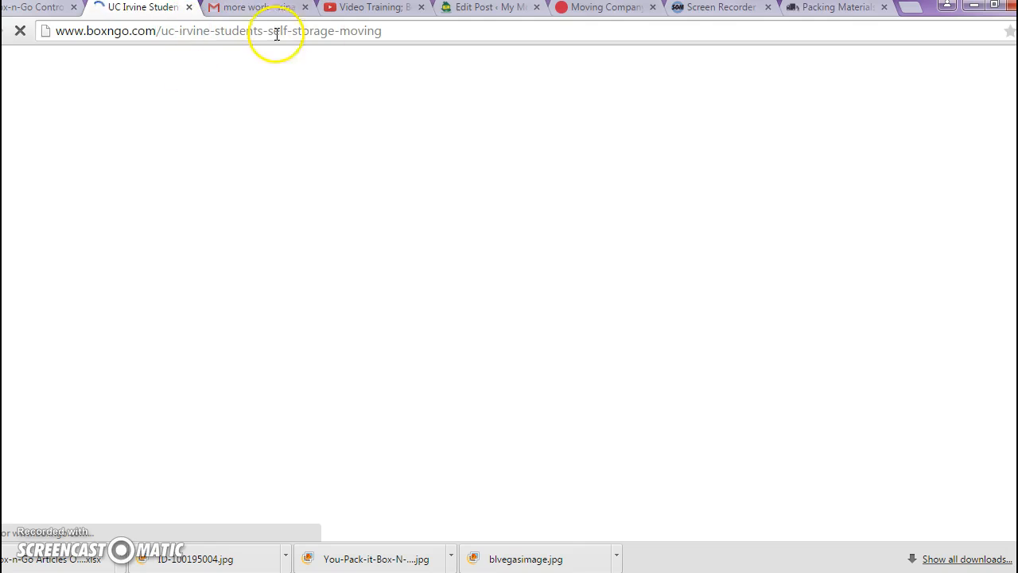
{"action": "mouse_move", "coordinate": [671, 570]}
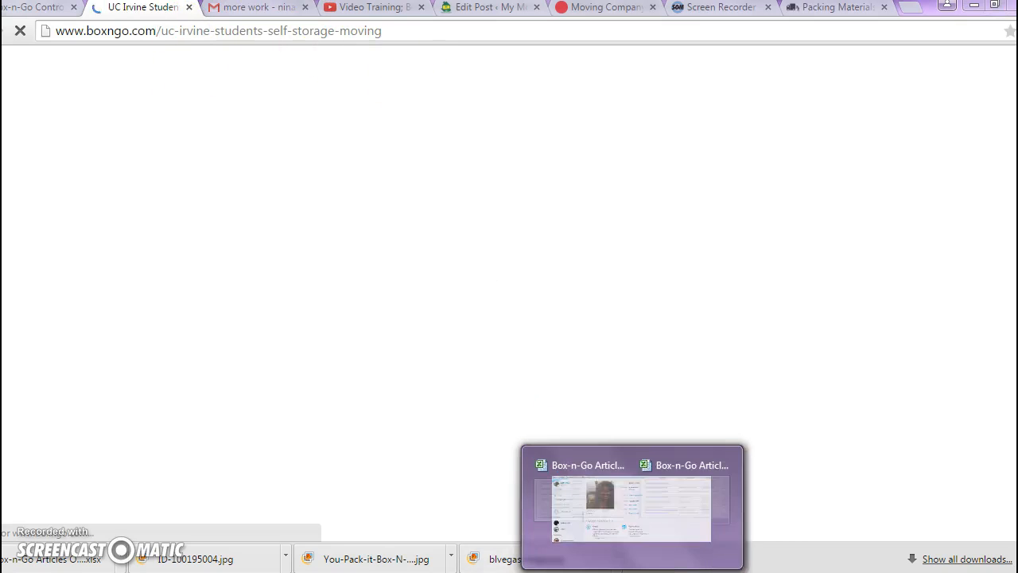
{"action": "left_click", "coordinate": [705, 529]}
{"action": "key", "text": "ctrl+c"}
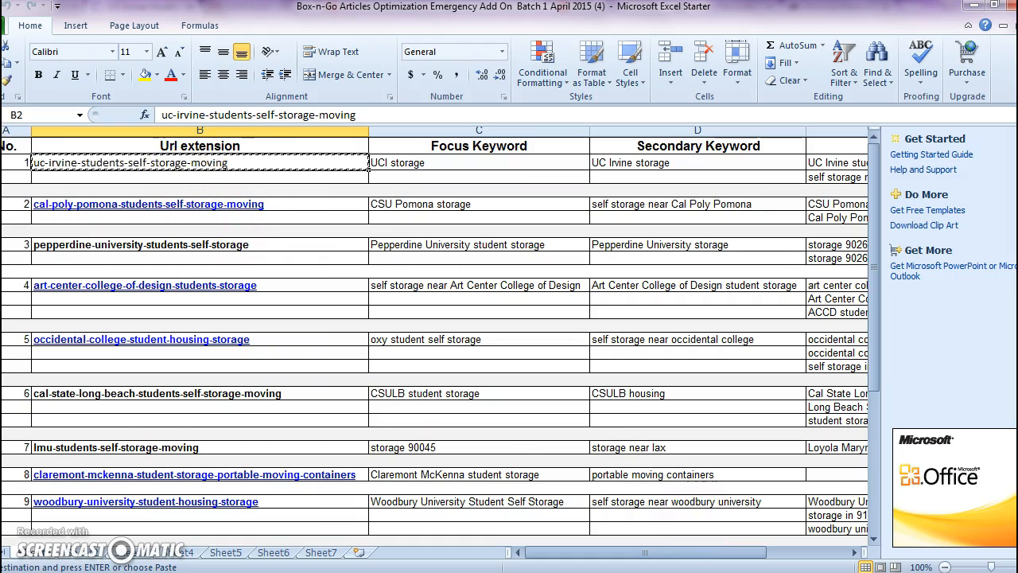
{"action": "mouse_move", "coordinate": [239, 569]}
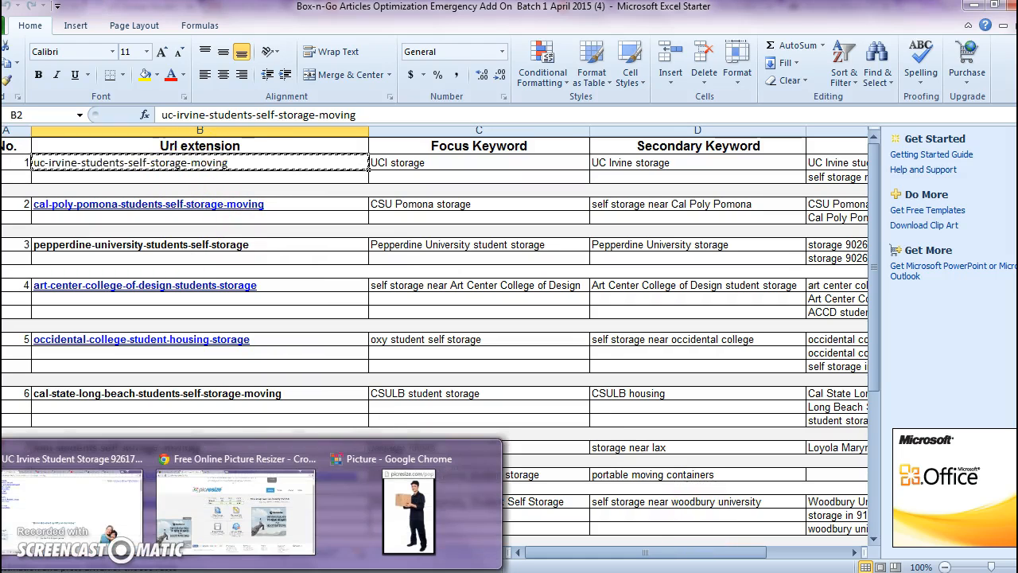
{"action": "left_click", "coordinate": [82, 525]}
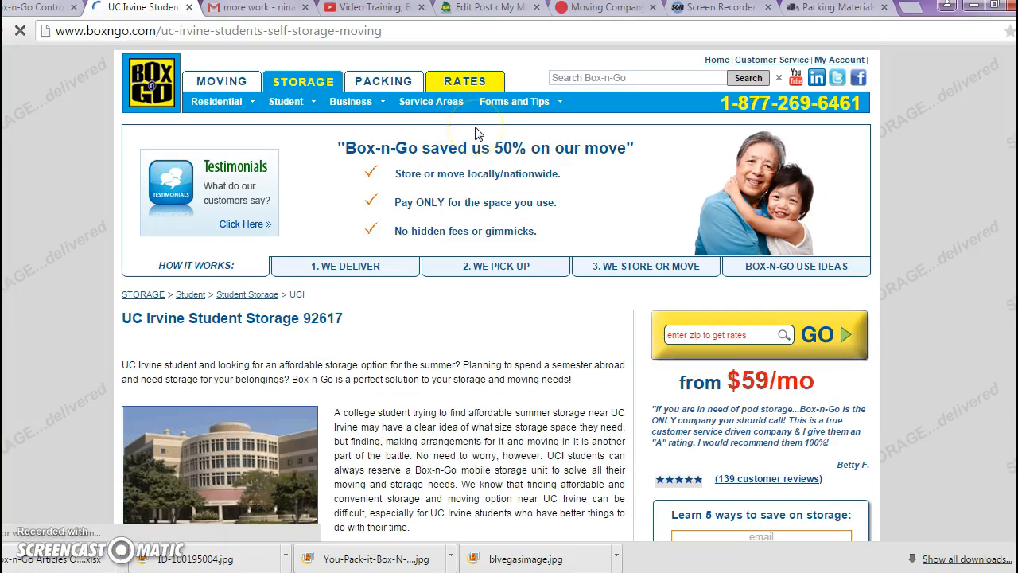
- Examine the UC Irvine student storage article from its introduction through the list of competing storage companies
{"action": "scroll", "coordinate": [509, 270], "scroll_direction": "down", "scroll_amount": 2}
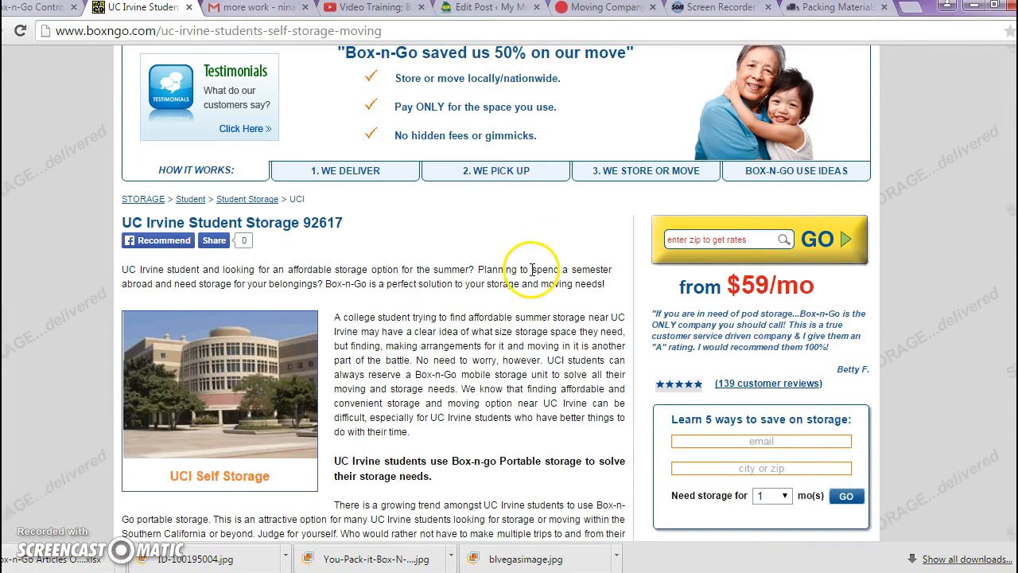
{"action": "scroll", "coordinate": [532, 270], "scroll_direction": "down", "scroll_amount": 1}
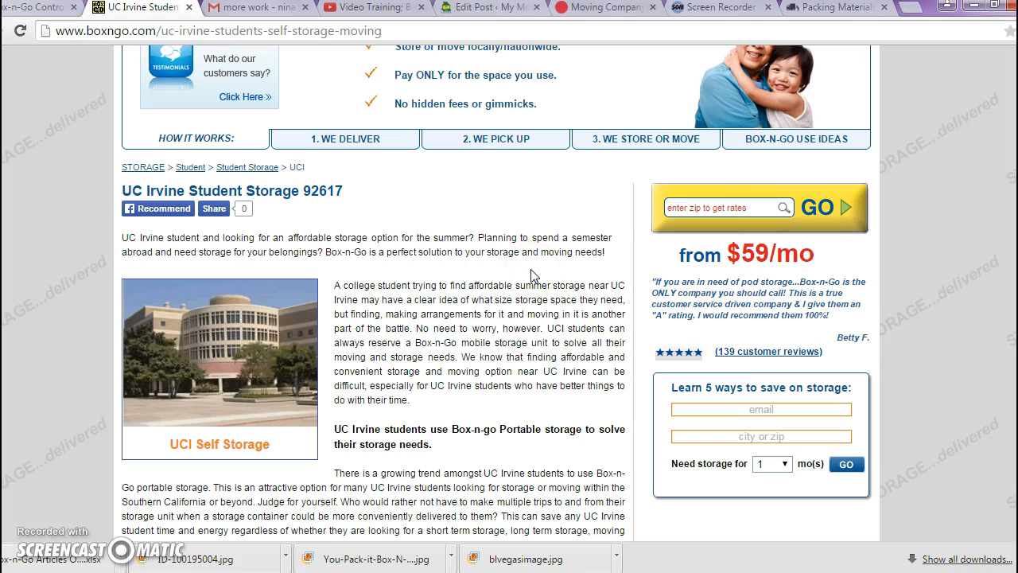
{"action": "scroll", "coordinate": [532, 275], "scroll_direction": "down", "scroll_amount": 1}
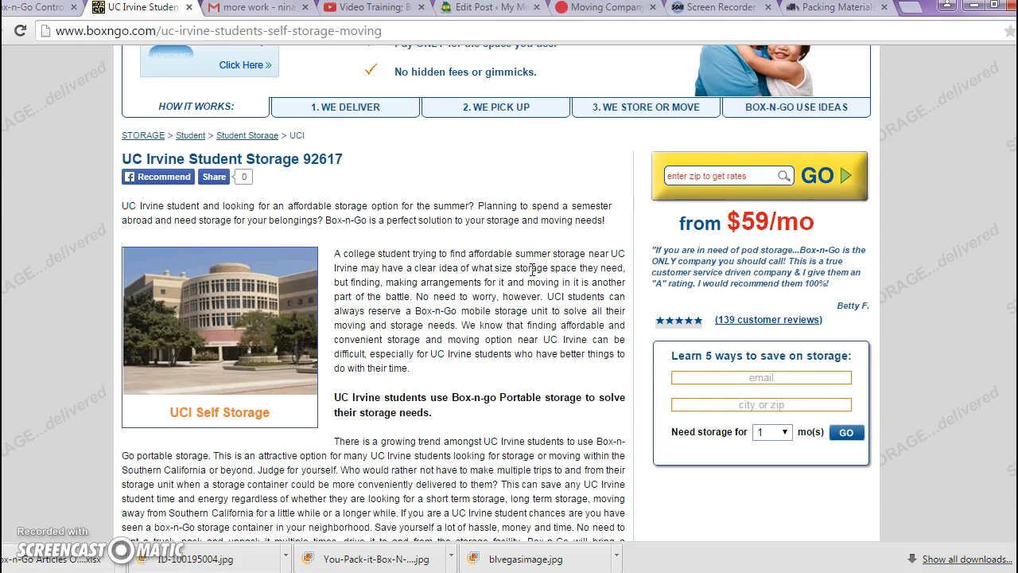
{"action": "scroll", "coordinate": [532, 270], "scroll_direction": "down", "scroll_amount": 1}
{"action": "scroll", "coordinate": [532, 272], "scroll_direction": "down", "scroll_amount": 1}
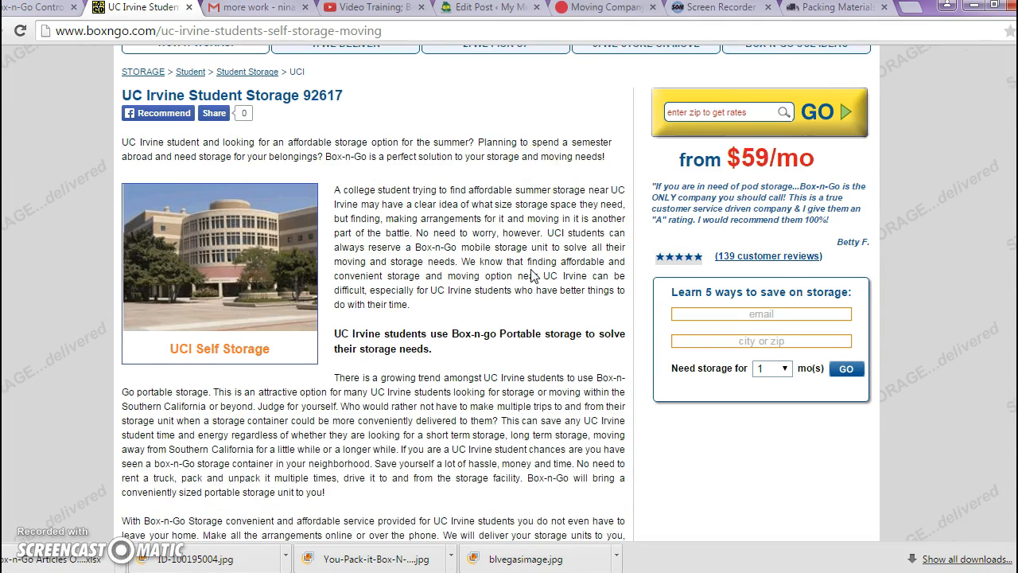
{"action": "scroll", "coordinate": [533, 274], "scroll_direction": "down", "scroll_amount": 7}
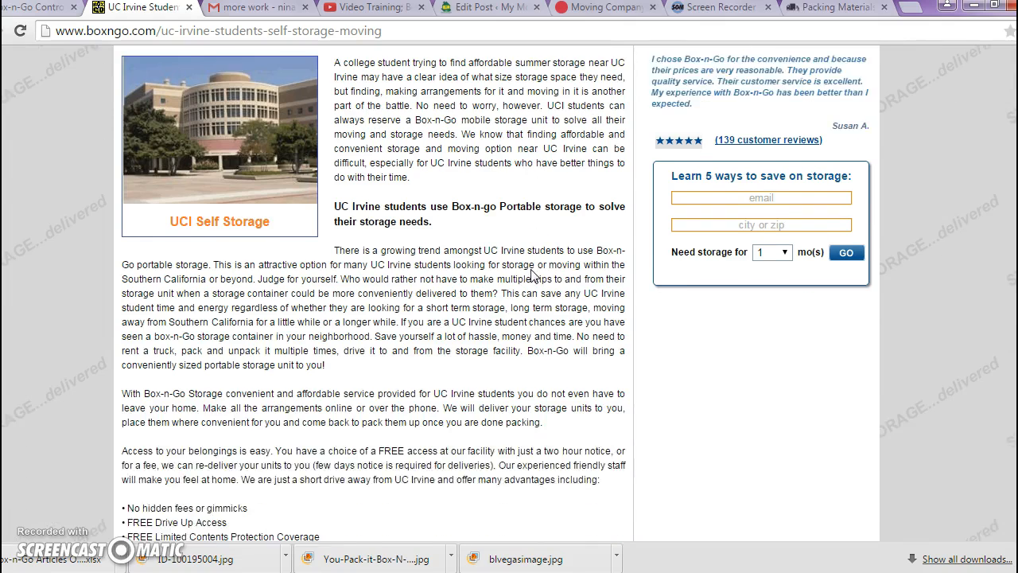
{"action": "scroll", "coordinate": [532, 270], "scroll_direction": "down", "scroll_amount": 9}
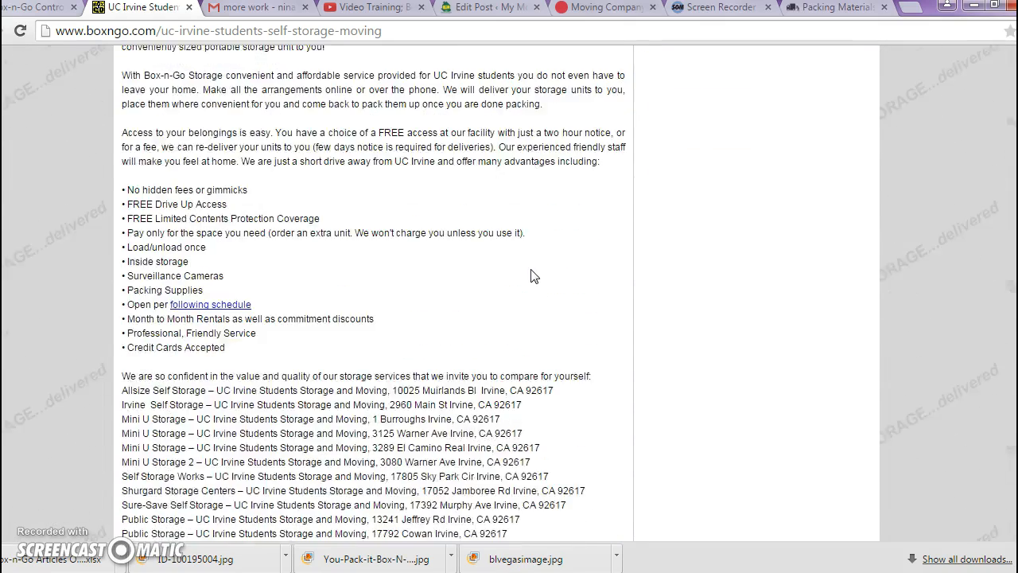
{"action": "scroll", "coordinate": [532, 274], "scroll_direction": "down", "scroll_amount": 4}
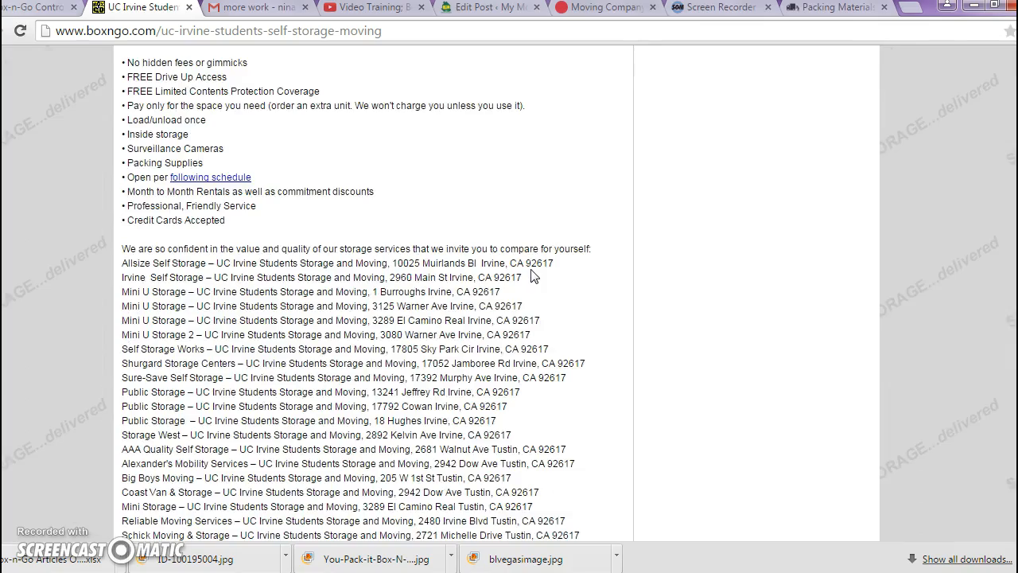
{"action": "scroll", "coordinate": [533, 271], "scroll_direction": "down", "scroll_amount": 2}
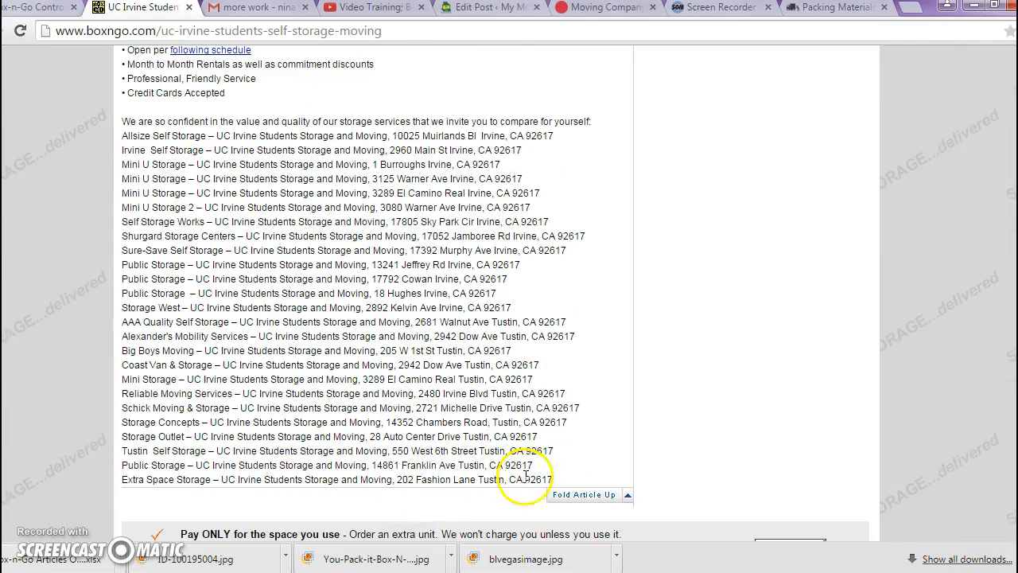
{"action": "left_click_drag", "start_coordinate": [552, 476], "coordinate": [121, 138]}
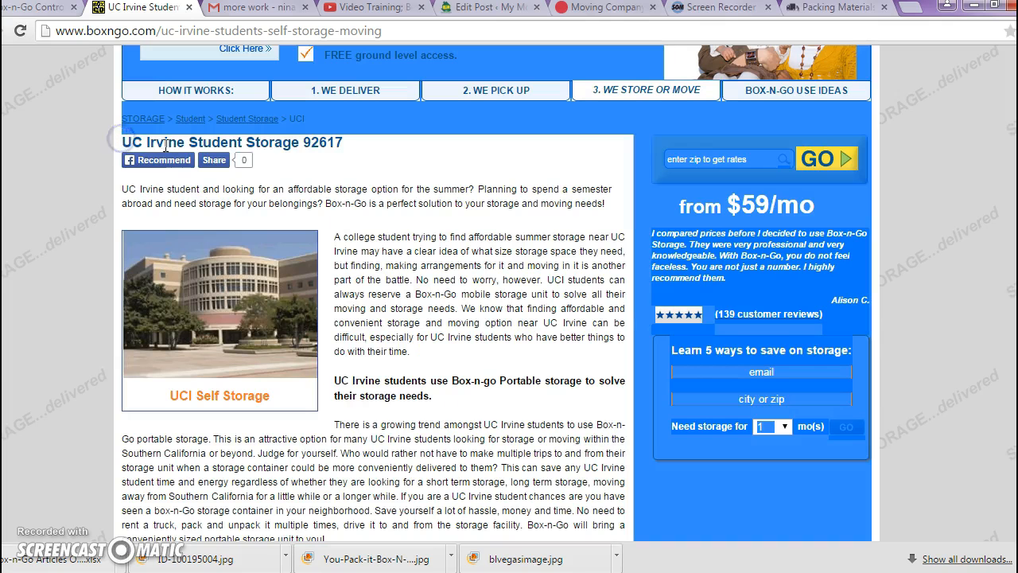
{"action": "left_click", "coordinate": [125, 141]}
{"action": "left_click_drag", "start_coordinate": [181, 149], "coordinate": [674, 175]}
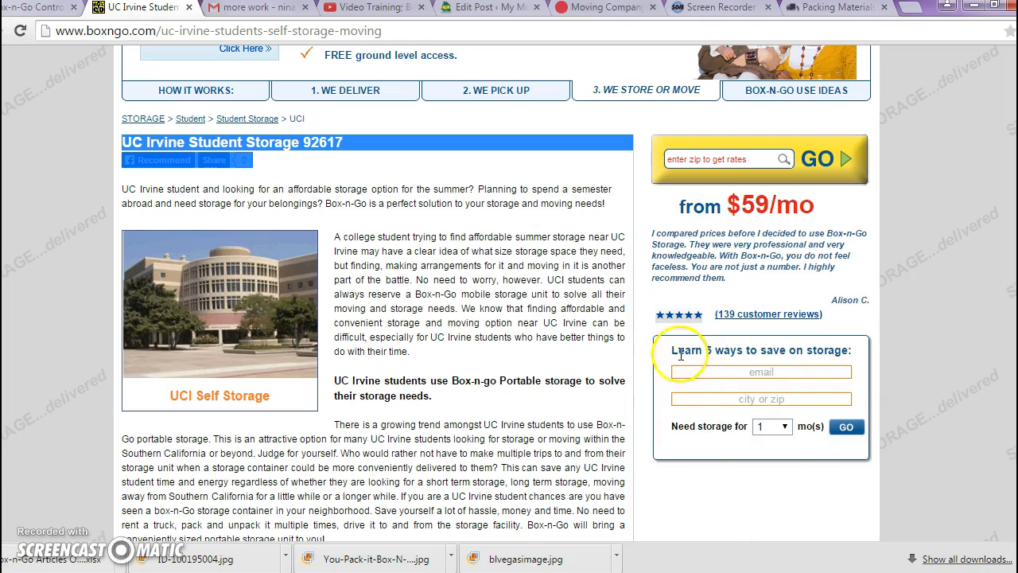
{"action": "left_click", "coordinate": [143, 159]}
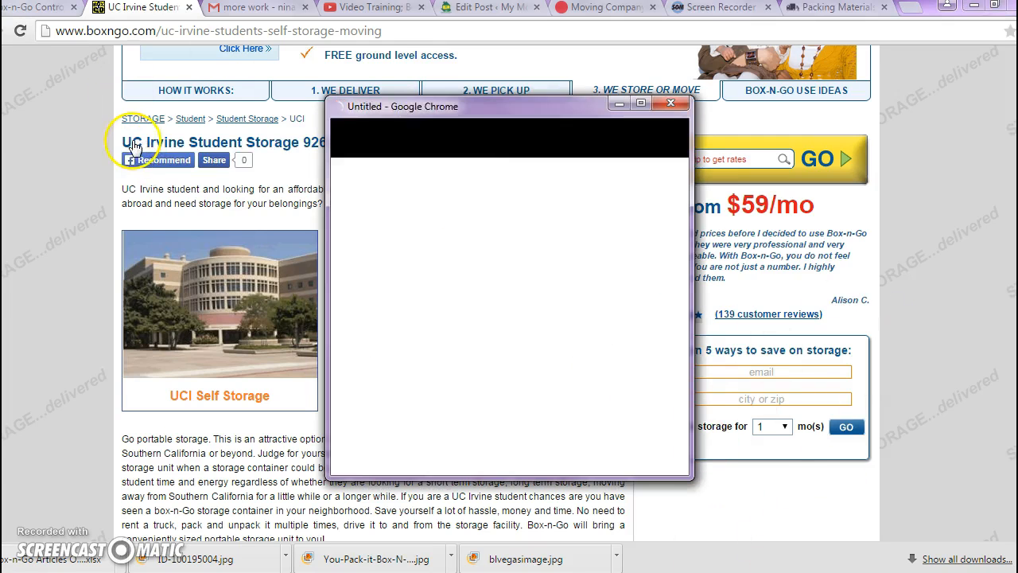
{"action": "left_click", "coordinate": [615, 106]}
- Copy the full UC Irvine article from its title through the last listed storage company, and switch to Word
{"action": "left_click_drag", "start_coordinate": [123, 142], "coordinate": [347, 387]}
{"action": "left_click_drag", "start_coordinate": [350, 515], "coordinate": [570, 423]}
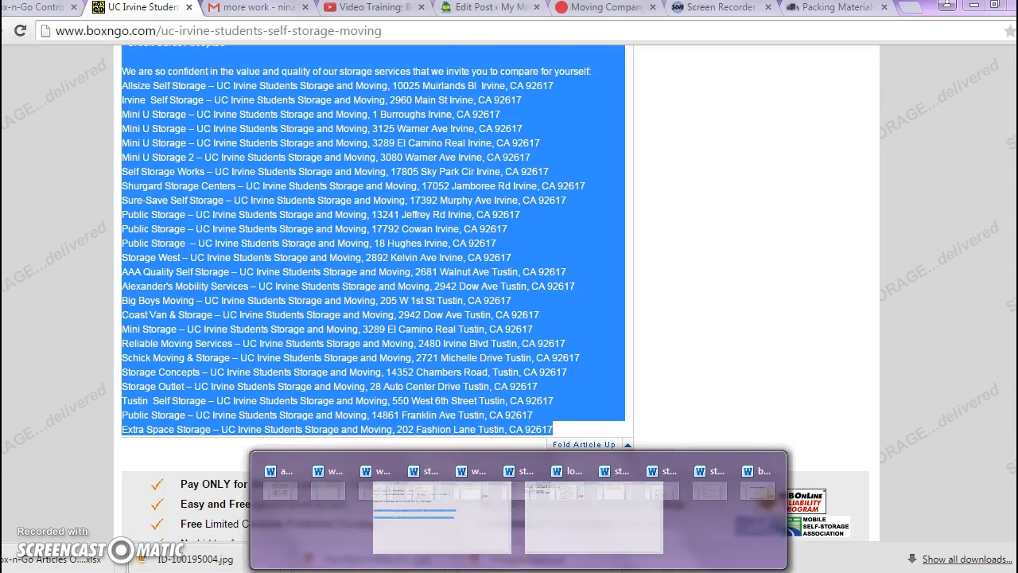
{"action": "right_click", "coordinate": [401, 569]}
{"action": "left_click", "coordinate": [400, 567]}
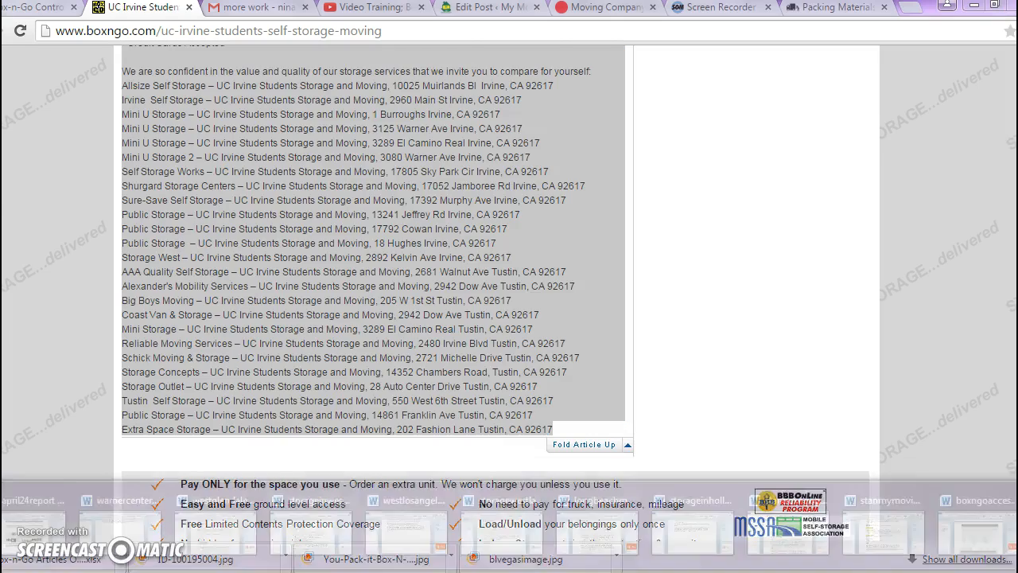
{"action": "left_click", "coordinate": [282, 531]}
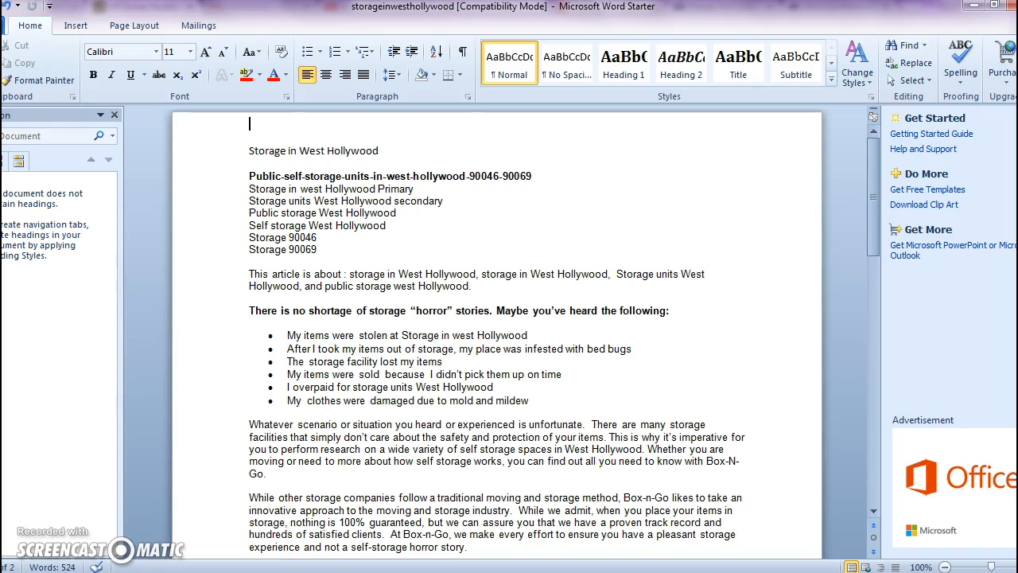
- Create a new blank document and paste the copied UC Irvine article into it
{"action": "left_click", "coordinate": [4, 26]}
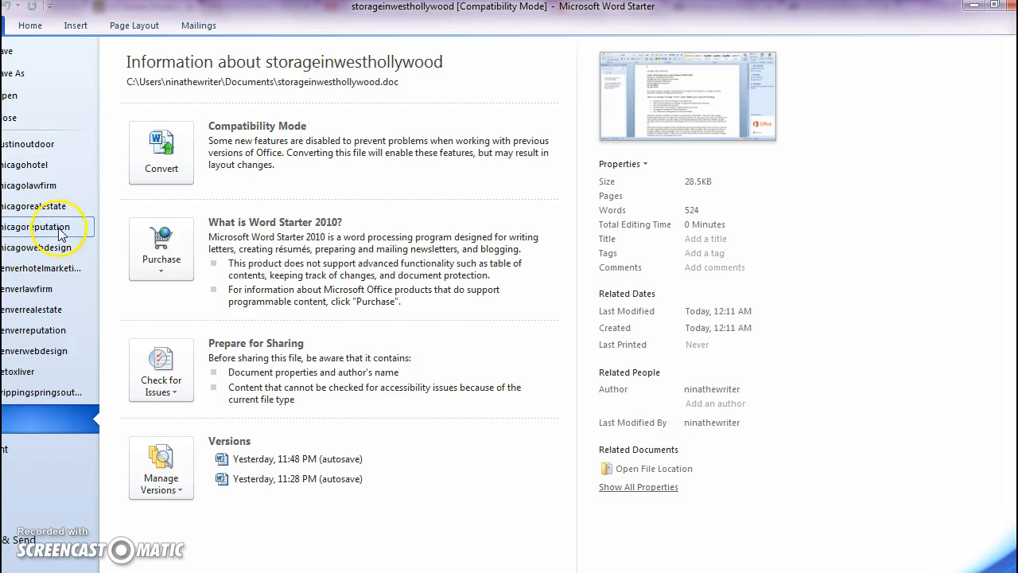
{"action": "left_click", "coordinate": [12, 120]}
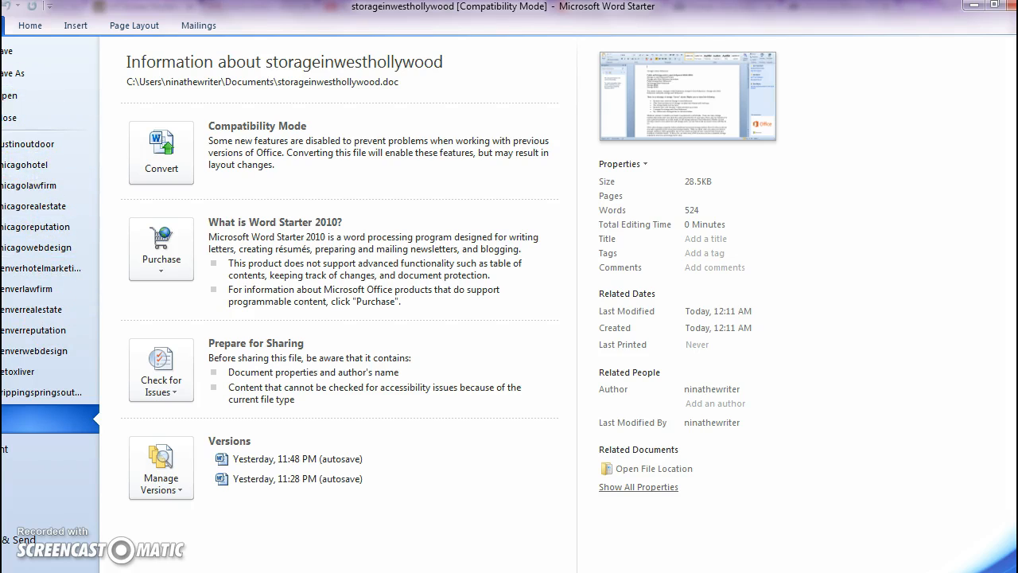
{"action": "left_click", "coordinate": [17, 487]}
{"action": "left_click", "coordinate": [160, 147]}
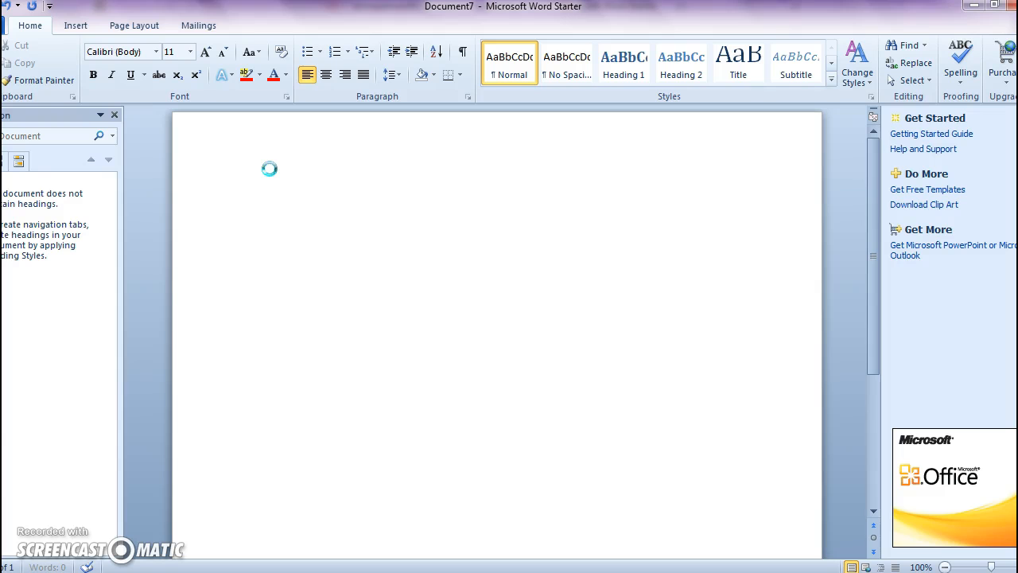
{"action": "key", "text": "ctrl+v"}
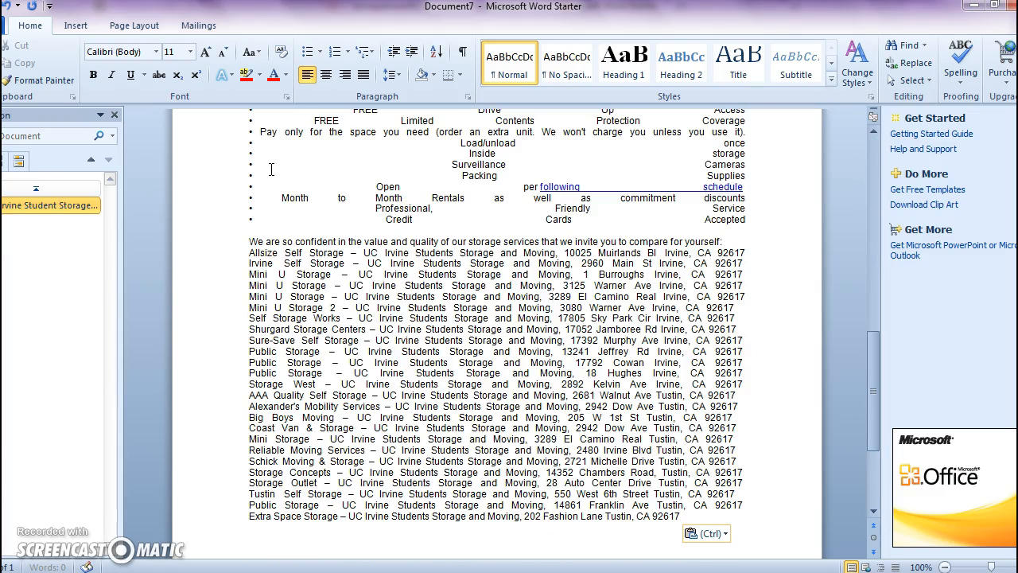
- Set the font at the start of the document to Verdana and add two blank lines above the article title
{"action": "key", "text": "ctrl+Home"}
{"action": "left_click", "coordinate": [214, 128]}
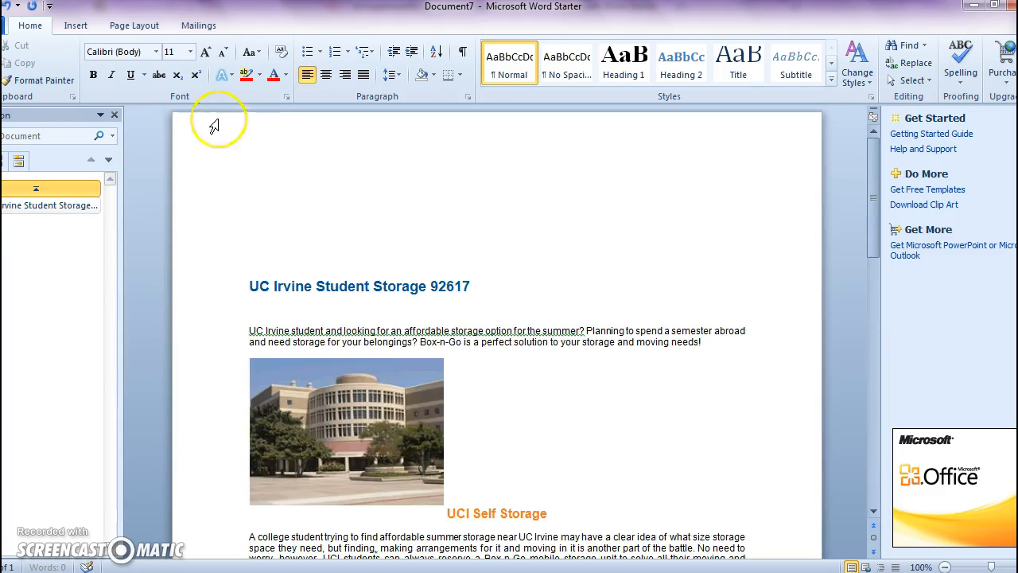
{"action": "left_click", "coordinate": [156, 51]}
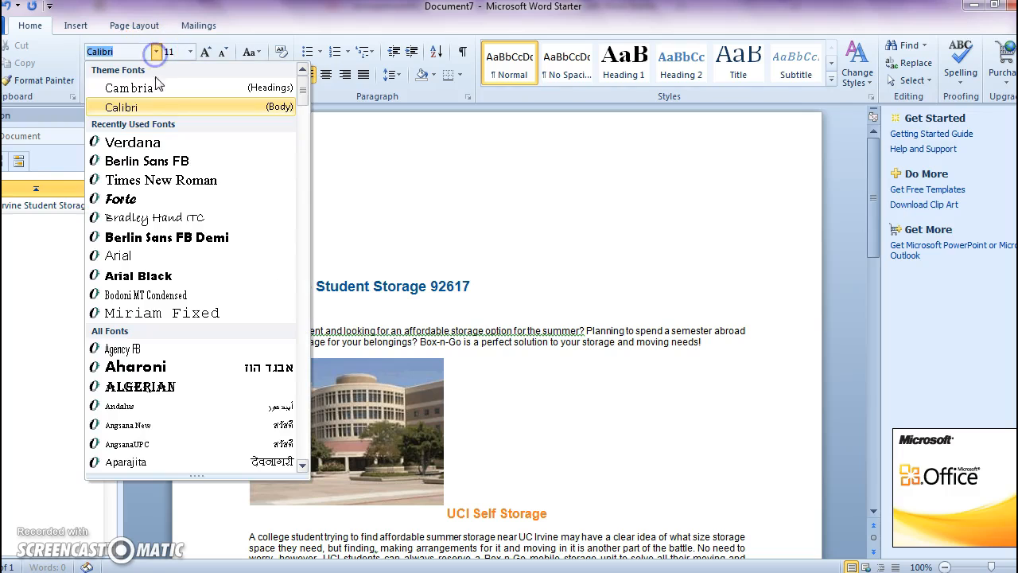
{"action": "left_click", "coordinate": [155, 143]}
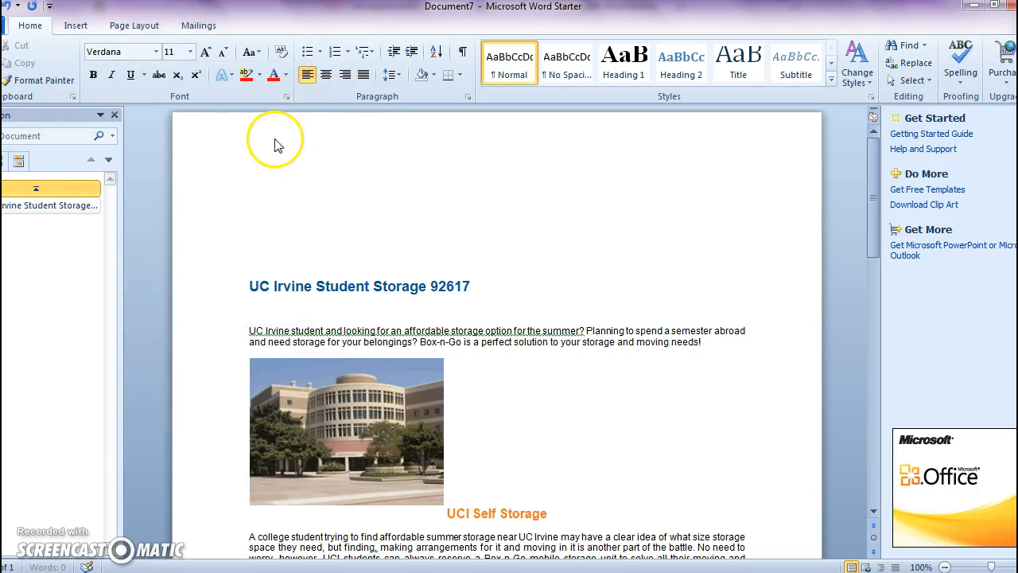
{"action": "key", "text": "Return"}
{"action": "key", "text": "Return"}
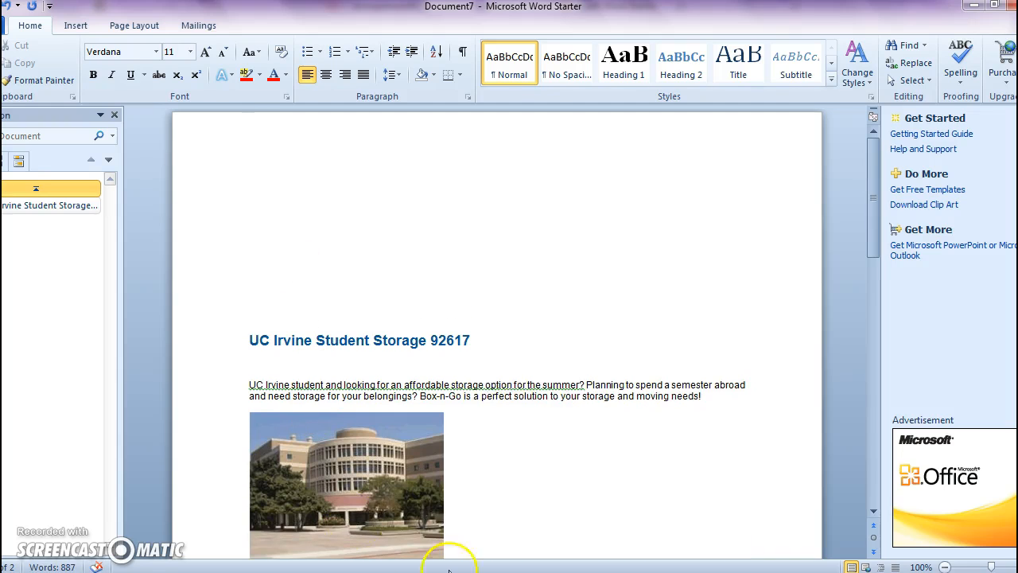
- Check the UC Irvine focus keyword in the Excel spreadsheet and enter "UCI storage : Primary" above the article in Word
{"action": "mouse_move", "coordinate": [672, 569]}
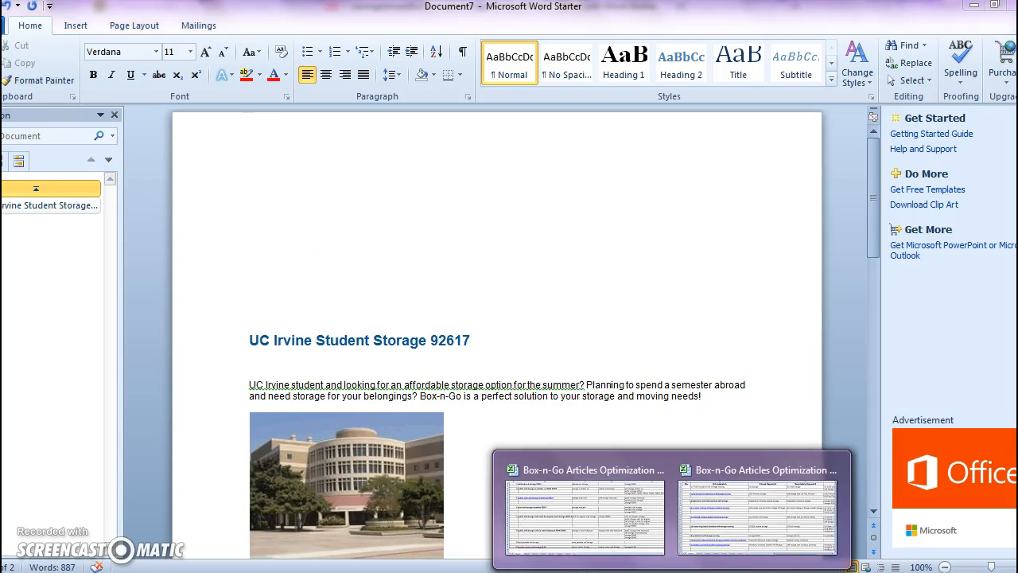
{"action": "left_click", "coordinate": [709, 547]}
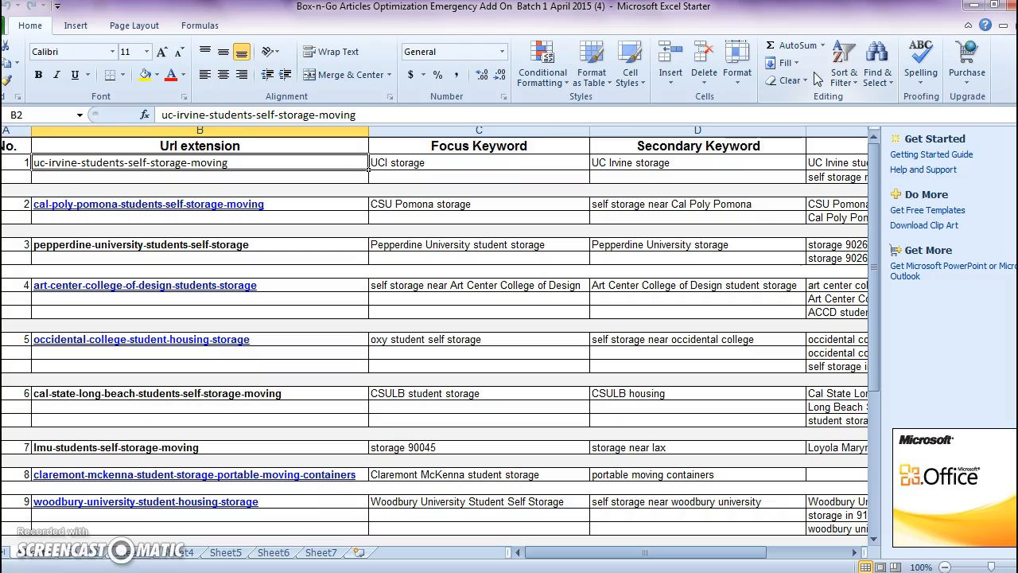
{"action": "left_click", "coordinate": [974, 10]}
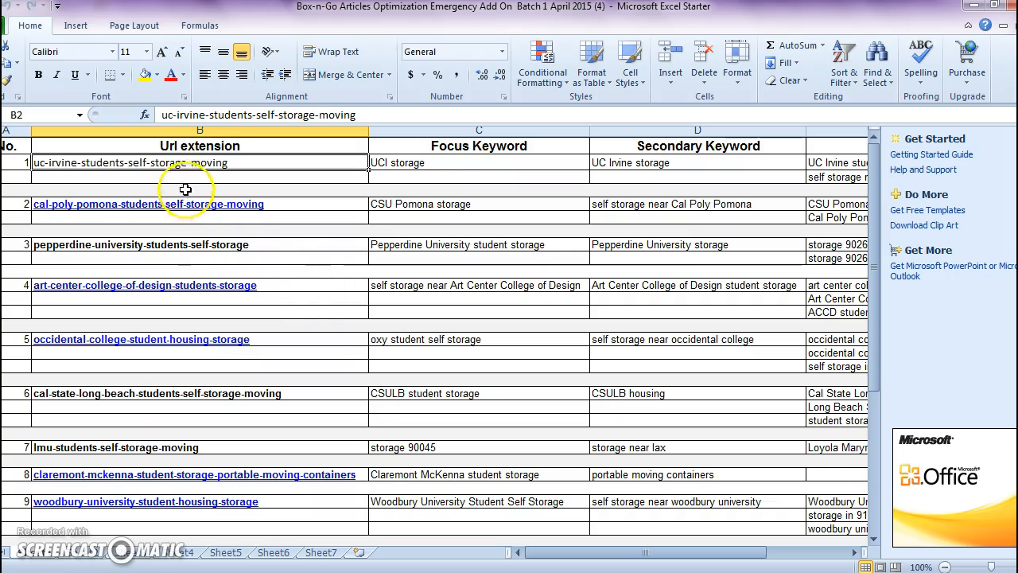
- Copy the URL extension uc-irvine-students-self-storage-moving from Excel and paste it directly above the primary keyword line in Word
{"action": "left_click", "coordinate": [175, 168]}
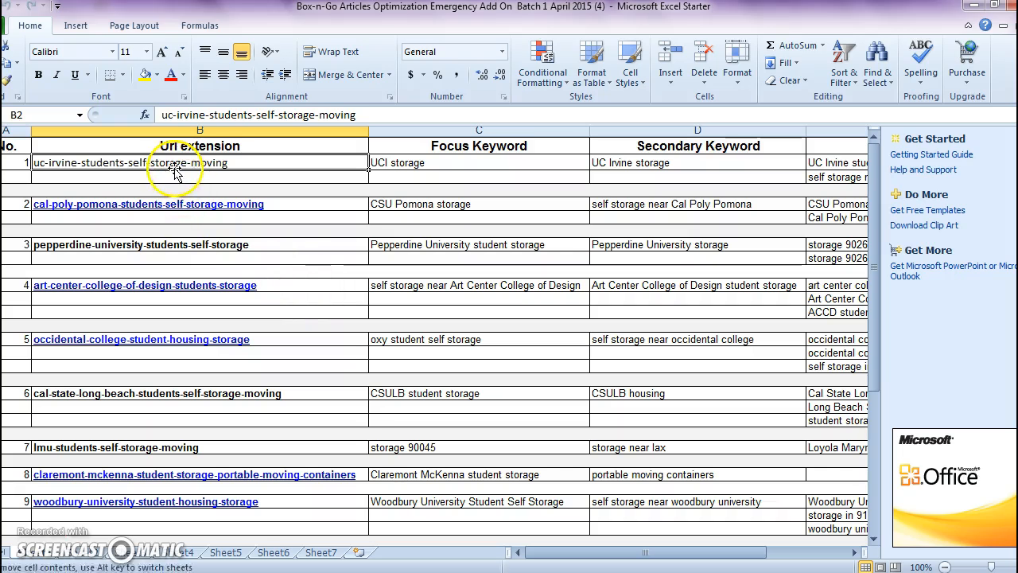
{"action": "key", "text": "ctrl+c"}
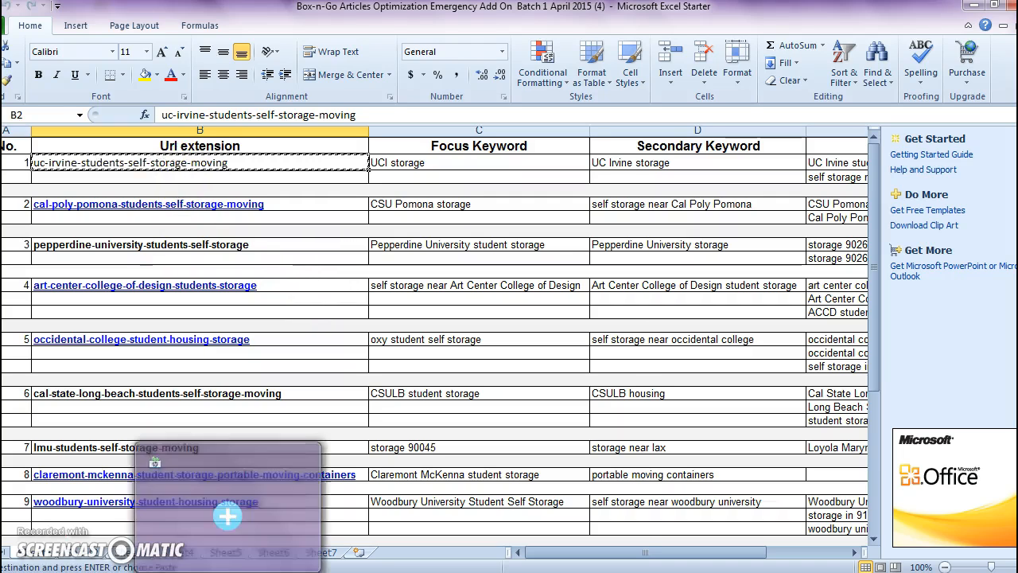
{"action": "left_click", "coordinate": [426, 572]}
{"action": "left_click", "coordinate": [374, 544]}
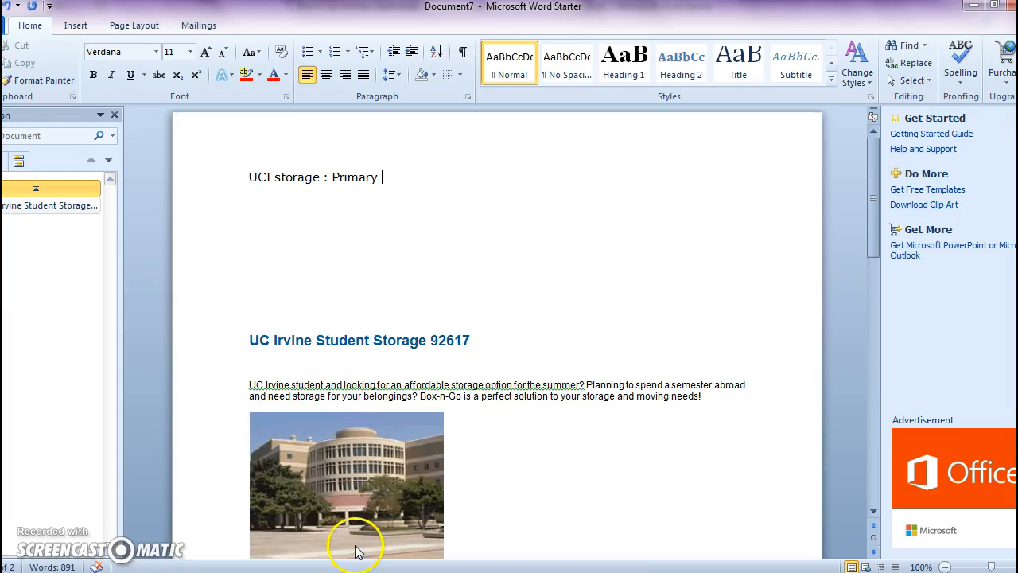
{"action": "left_click", "coordinate": [253, 159]}
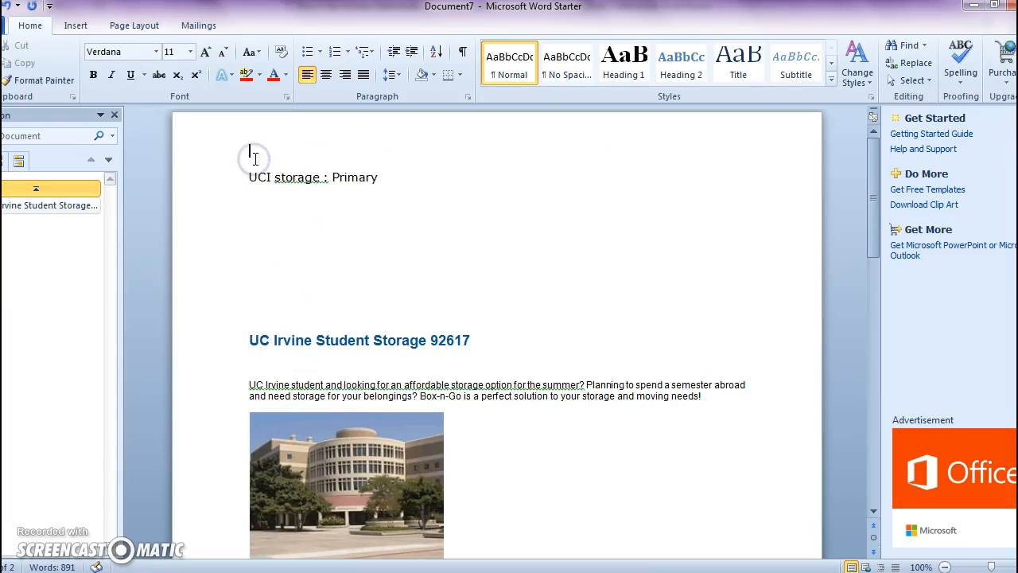
{"action": "key", "text": "ctrl+v"}
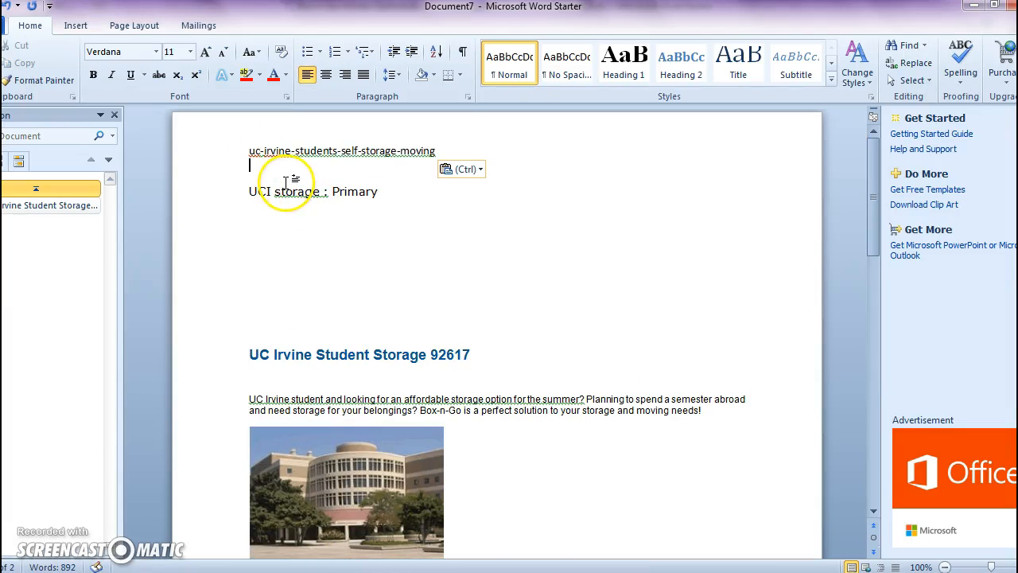
{"action": "key", "text": "BackSpace"}
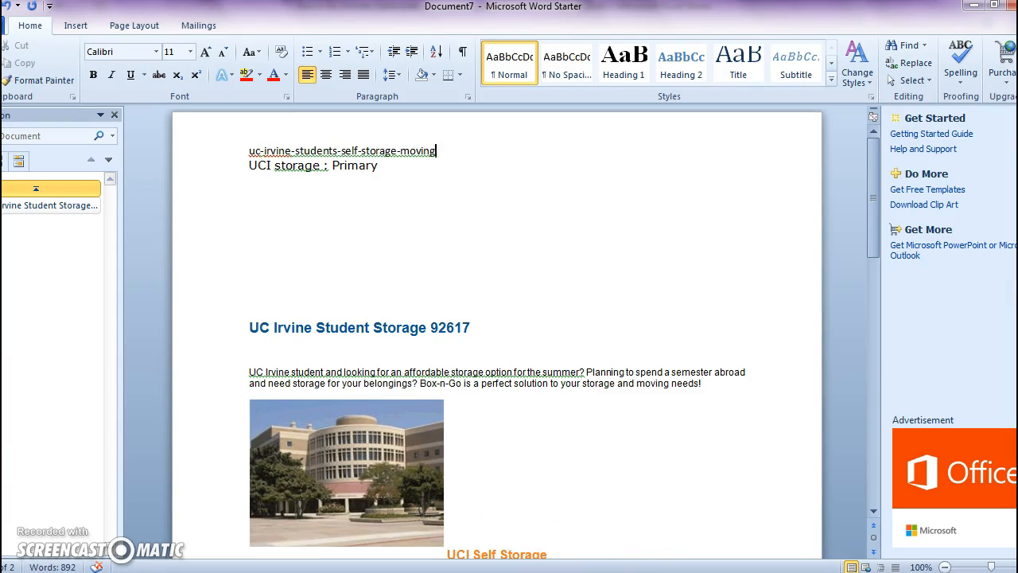
- Check the UC Irvine secondary keyword in Excel and add the line "UC Irvine storage: secondary" below the primary keyword in Word
{"action": "left_click", "coordinate": [712, 549]}
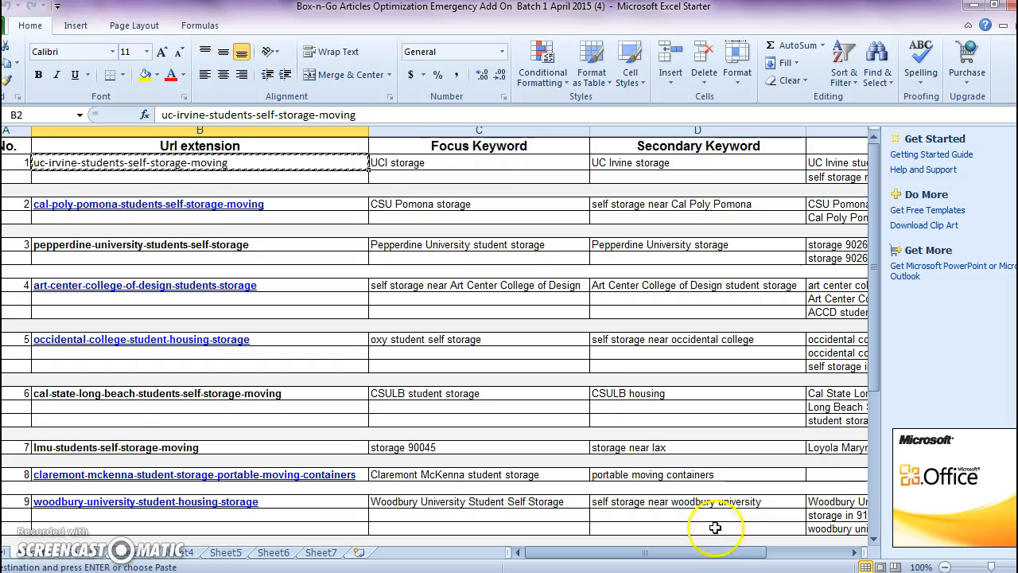
{"action": "left_click", "coordinate": [650, 163]}
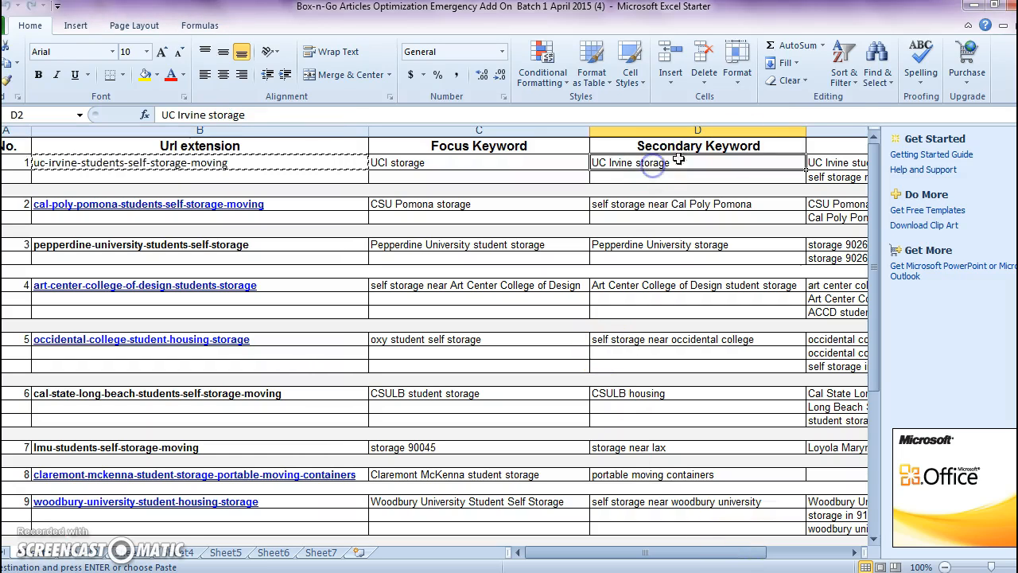
{"action": "left_click", "coordinate": [973, 7]}
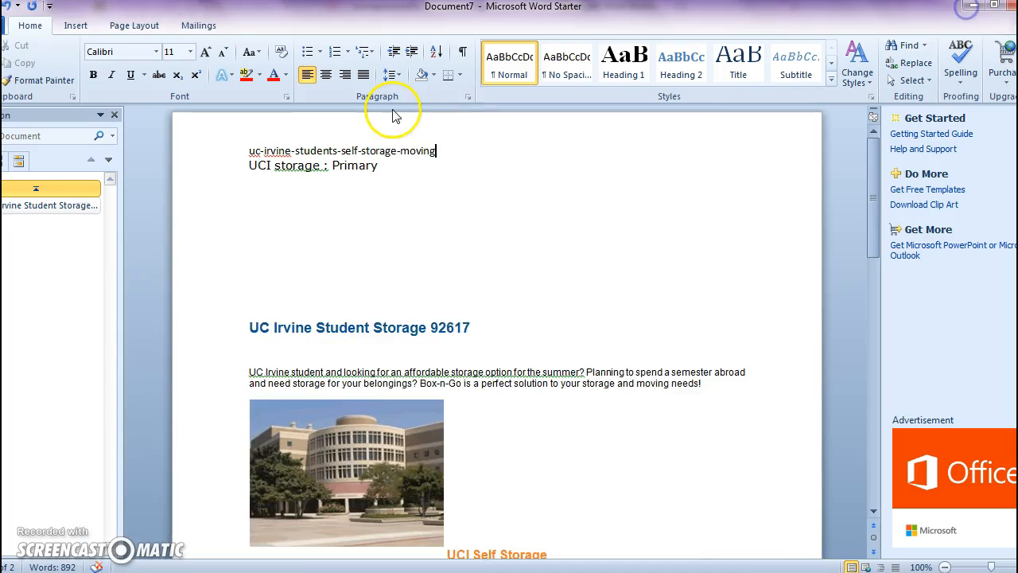
{"action": "left_click", "coordinate": [398, 178]}
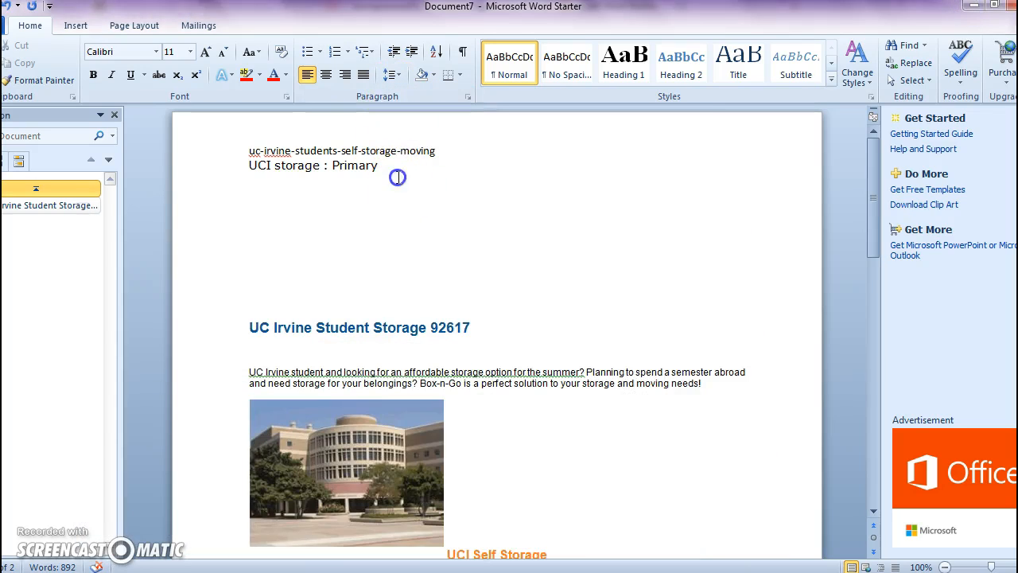
{"action": "key", "text": "Return"}
{"action": "key", "text": "Return"}
{"action": "type", "text": "UC Irvine storage:  secondary"}
{"action": "key", "text": "Return"}
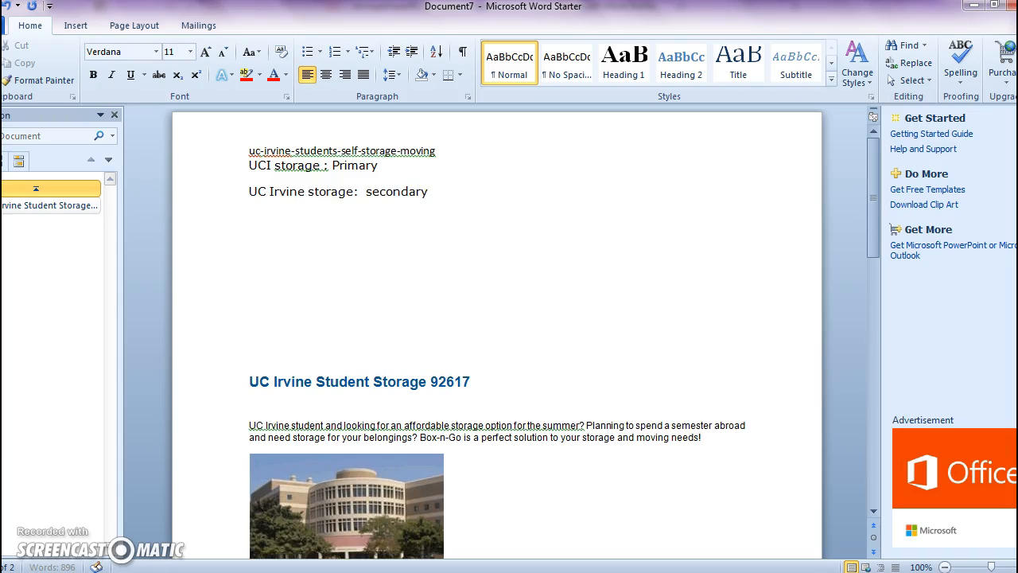
- Copy "UC Irvine student storage and moving" from Excel's Other Keywords column and paste it below the secondary keyword in Word
{"action": "mouse_move", "coordinate": [672, 572]}
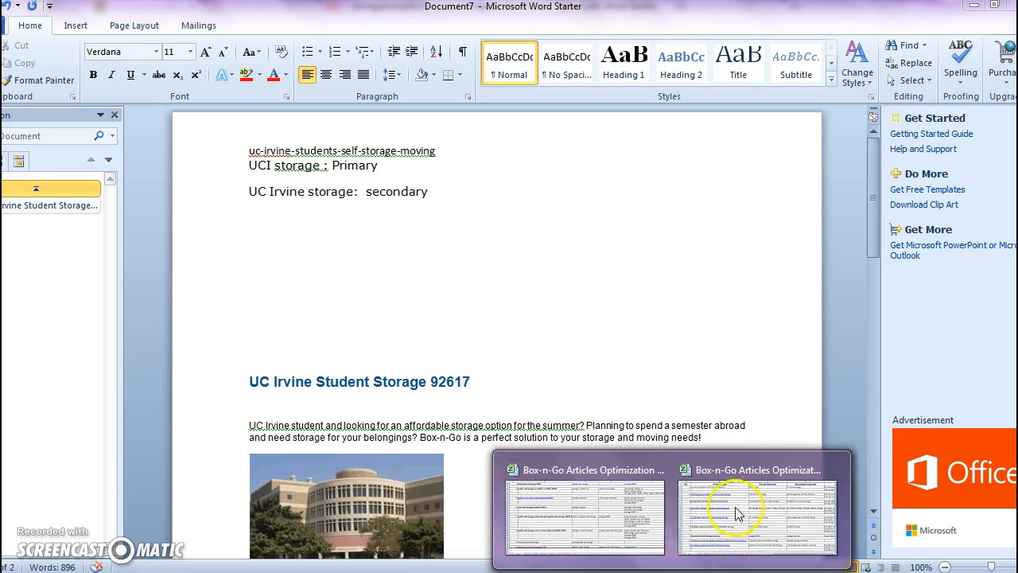
{"action": "left_click", "coordinate": [732, 540]}
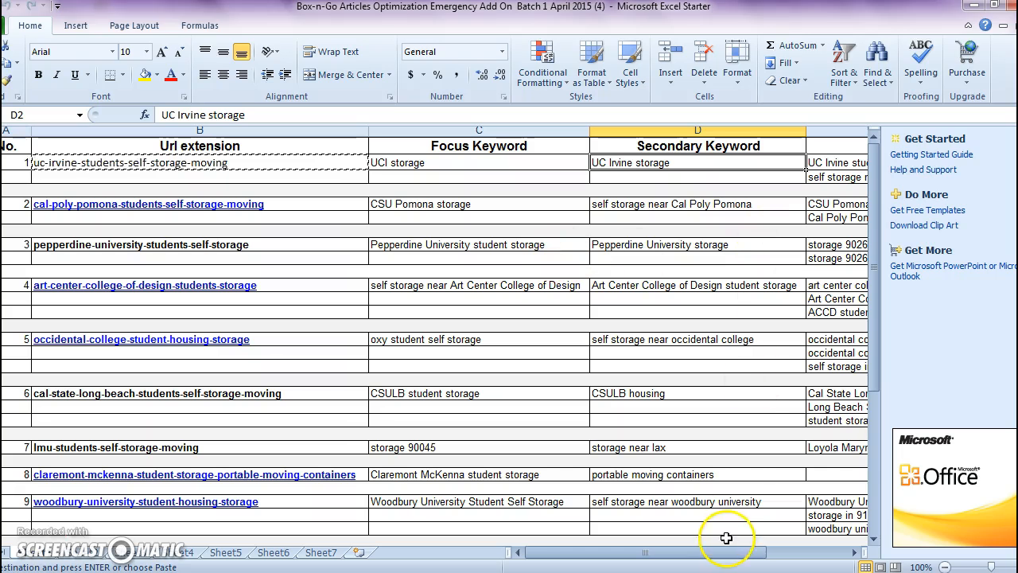
{"action": "left_click_drag", "start_coordinate": [727, 554], "coordinate": [811, 553]}
{"action": "left_click_drag", "start_coordinate": [498, 161], "coordinate": [541, 164]}
{"action": "key", "text": "ctrl+c"}
{"action": "mouse_move", "coordinate": [425, 572]}
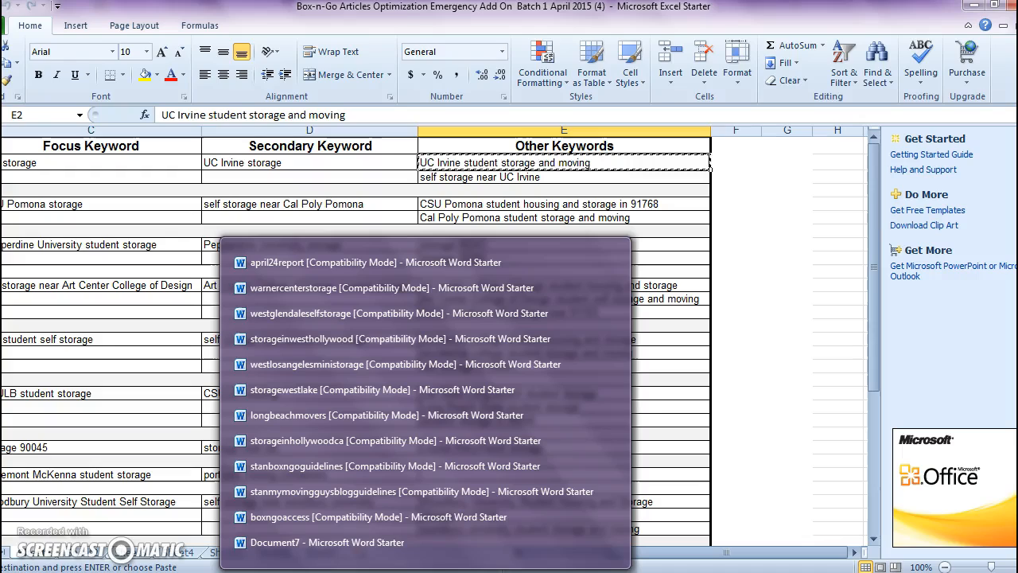
{"action": "left_click", "coordinate": [403, 546]}
{"action": "key", "text": "ctrl+v"}
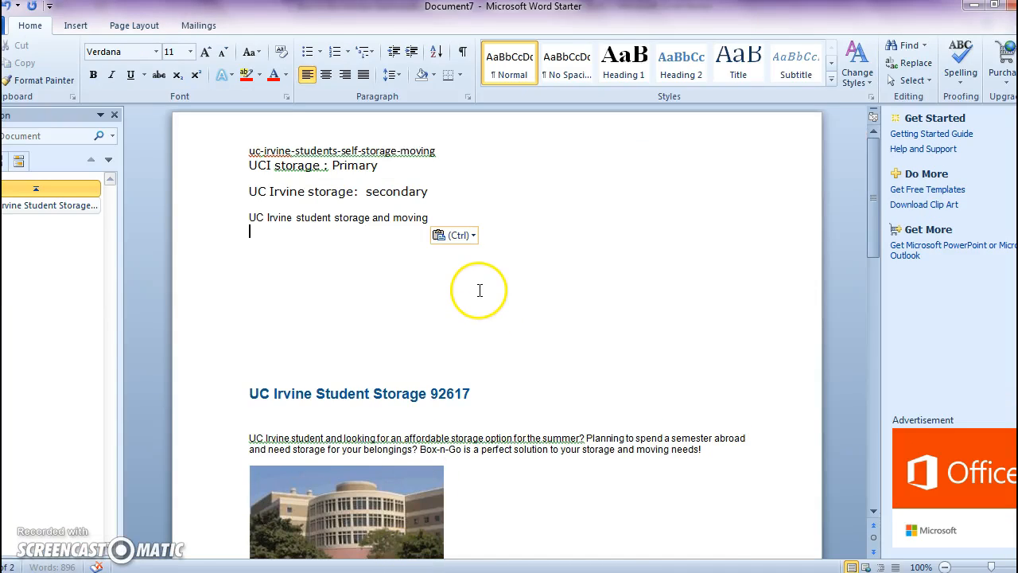
- Copy "self storage near UC Irvine" from Excel's Other Keywords column and paste it below the student storage and moving keyword in Word
{"action": "mouse_move", "coordinate": [418, 572]}
{"action": "mouse_move", "coordinate": [762, 572]}
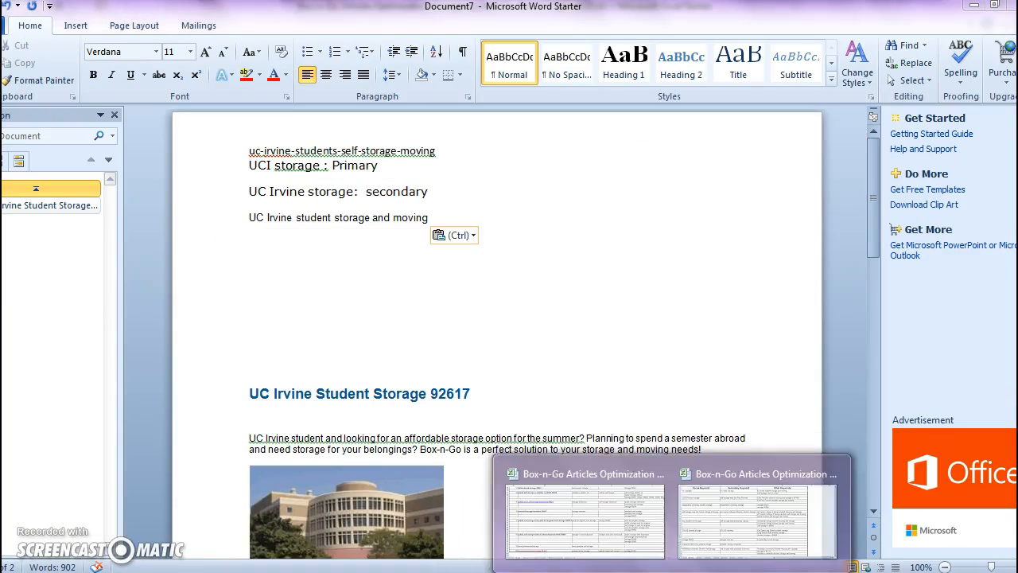
{"action": "left_click", "coordinate": [723, 495]}
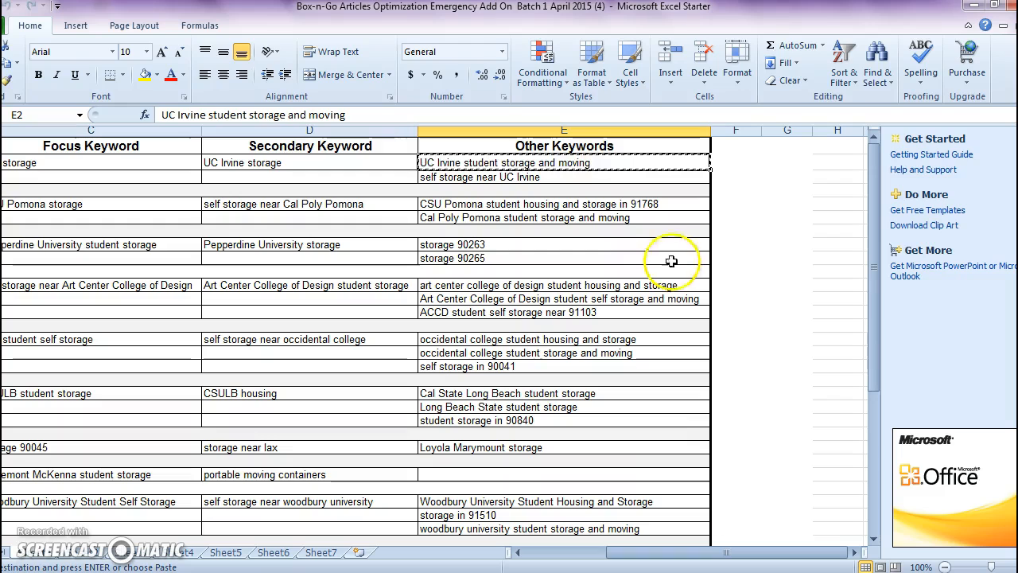
{"action": "left_click", "coordinate": [588, 179]}
{"action": "left_click", "coordinate": [540, 179]}
{"action": "key", "text": "ctrl+c"}
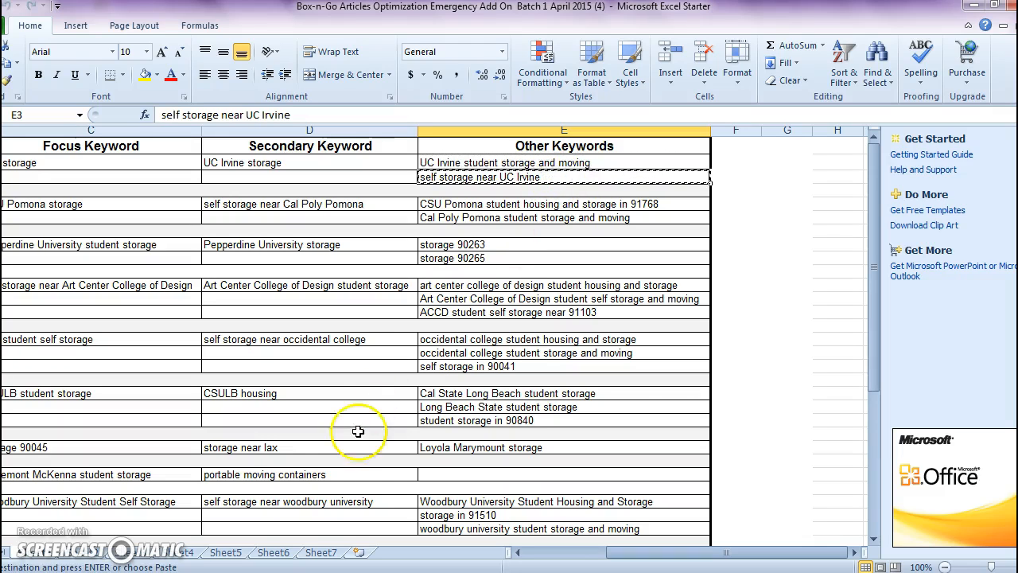
{"action": "left_click", "coordinate": [426, 572]}
{"action": "left_click", "coordinate": [387, 545]}
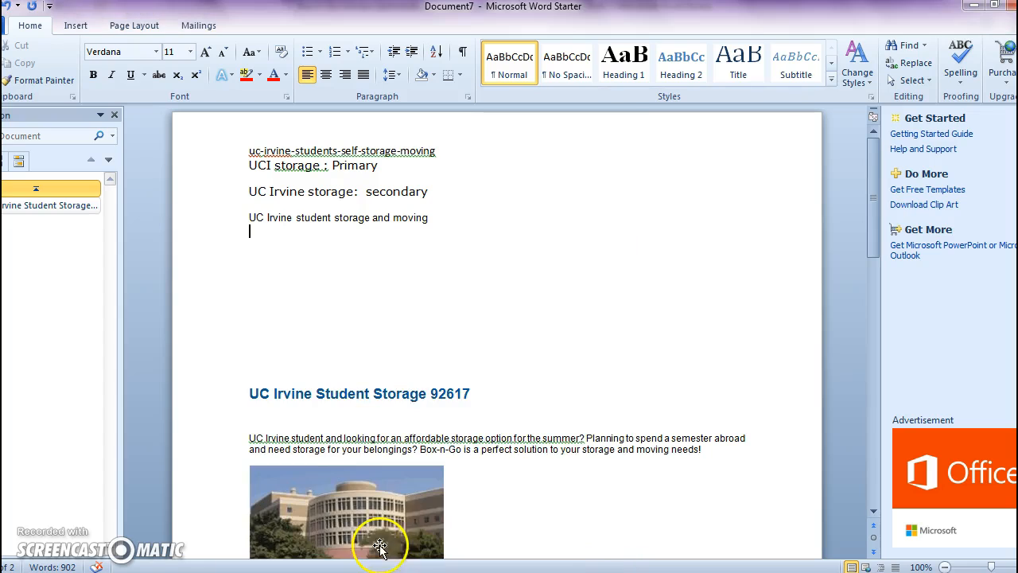
{"action": "key", "text": "ctrl+v"}
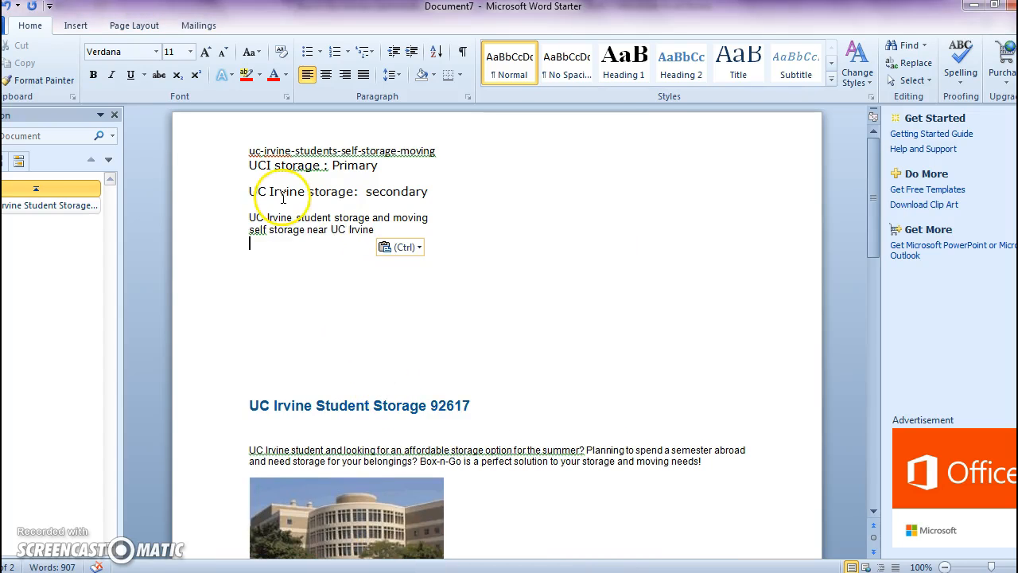
- Insert the label "Supplment Keywords:" between the secondary keyword line and the other keywords, without an extra blank line above it
{"action": "left_click", "coordinate": [492, 184]}
{"action": "key", "text": "Return"}
{"action": "key", "text": "Return"}
{"action": "type", "text": "Suppleme"}
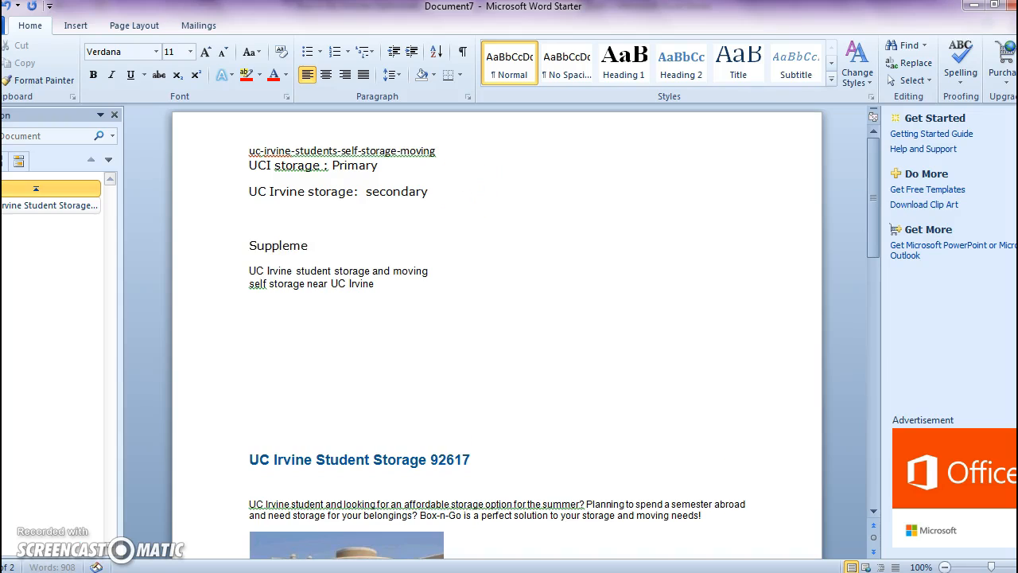
{"action": "key", "text": "BackSpace"}
{"action": "key", "text": "BackSpace"}
{"action": "key", "text": "BackSpace"}
{"action": "type", "text": "ment  Keyw"}
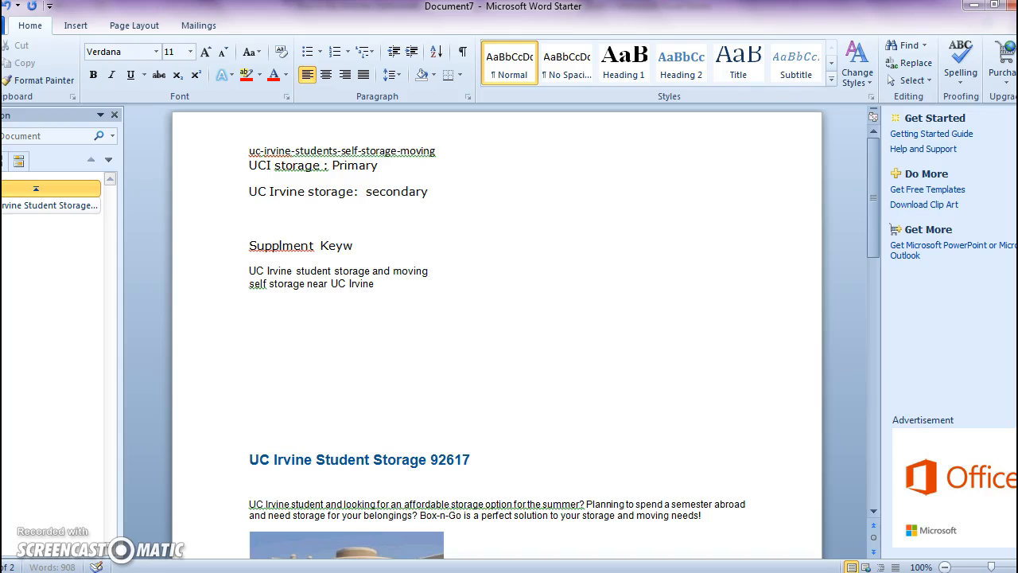
{"action": "left_click", "coordinate": [297, 229]}
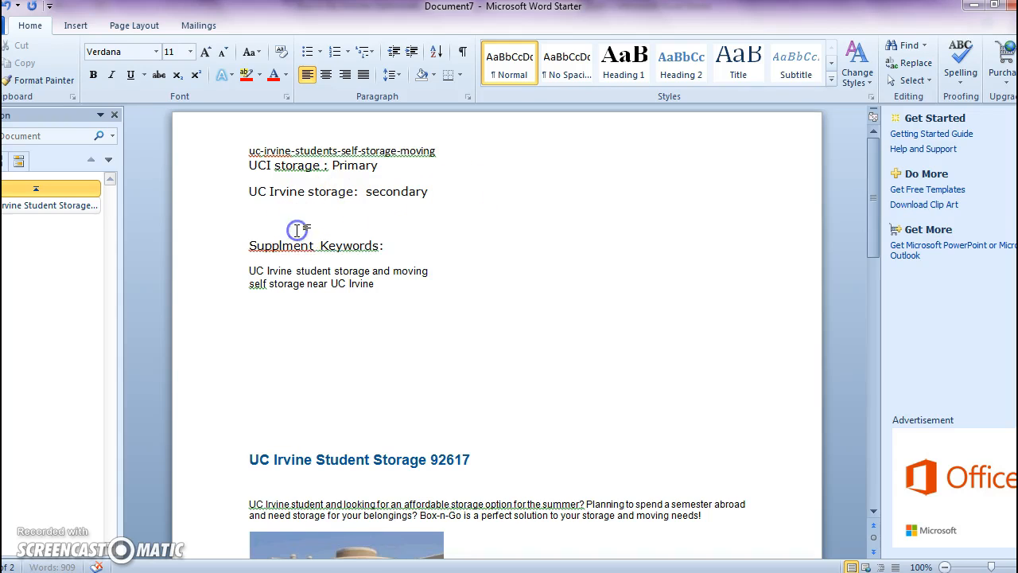
{"action": "key", "text": "BackSpace"}
- Delete the surplus blank lines directly below "self storage near UC Irvine"
{"action": "left_click", "coordinate": [246, 334]}
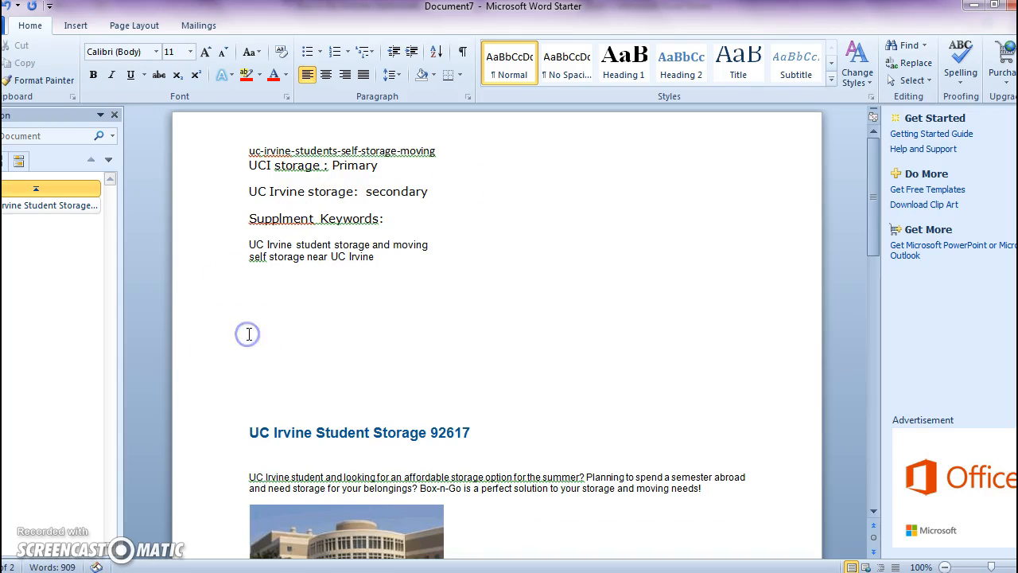
{"action": "key", "text": "BackSpace"}
{"action": "key", "text": "BackSpace"}
{"action": "key", "text": "BackSpace"}
{"action": "key", "text": "BackSpace"}
{"action": "key", "text": "BackSpace"}
{"action": "key", "text": "BackSpace"}
{"action": "key", "text": "BackSpace"}
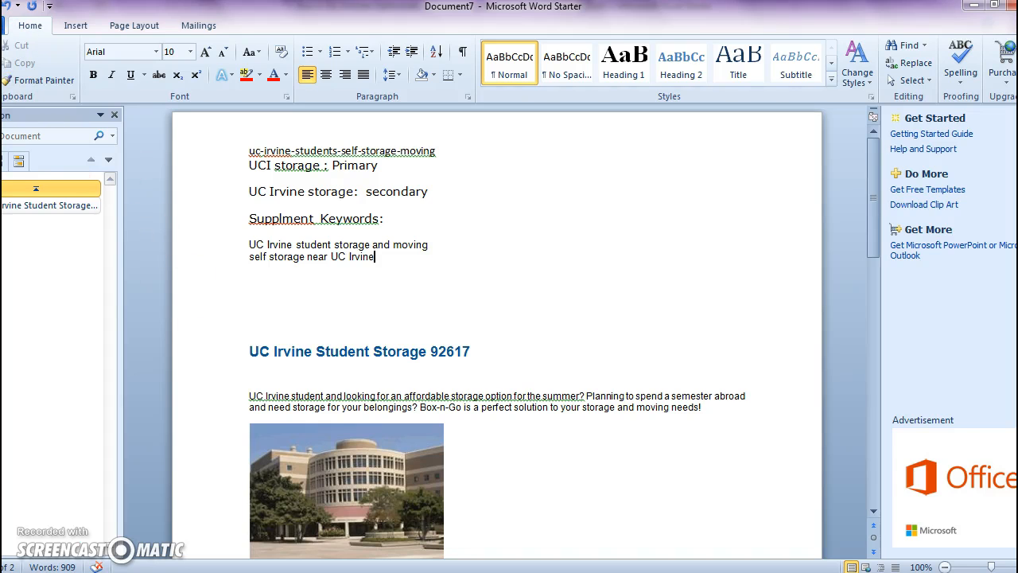
- Check the UC Irvine focus keyword in Excel and save the Word document as ucistorage in Word 97-2003 Document format
{"action": "left_click", "coordinate": [2, 26]}
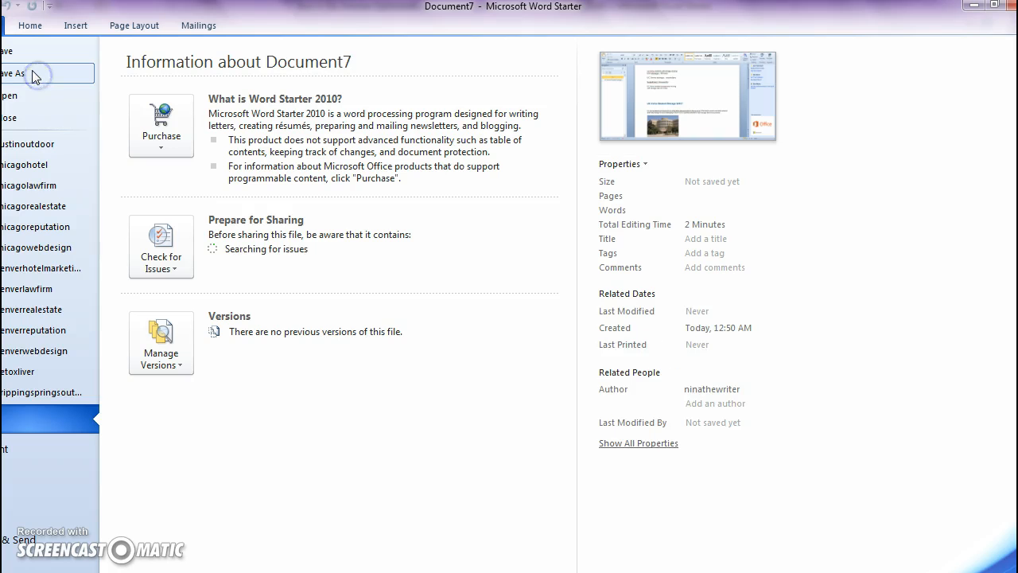
{"action": "left_click", "coordinate": [20, 74]}
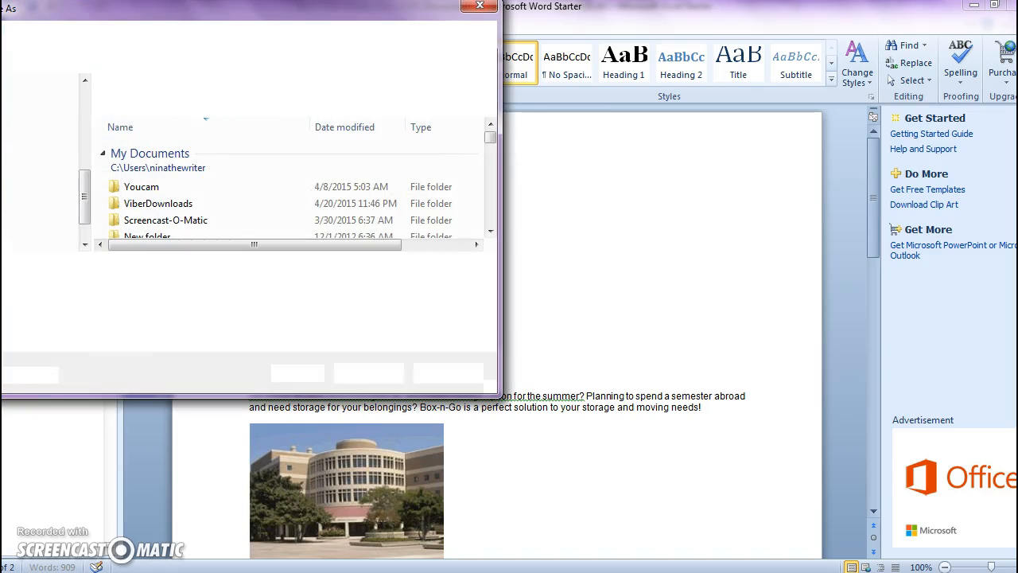
{"action": "left_click", "coordinate": [735, 515]}
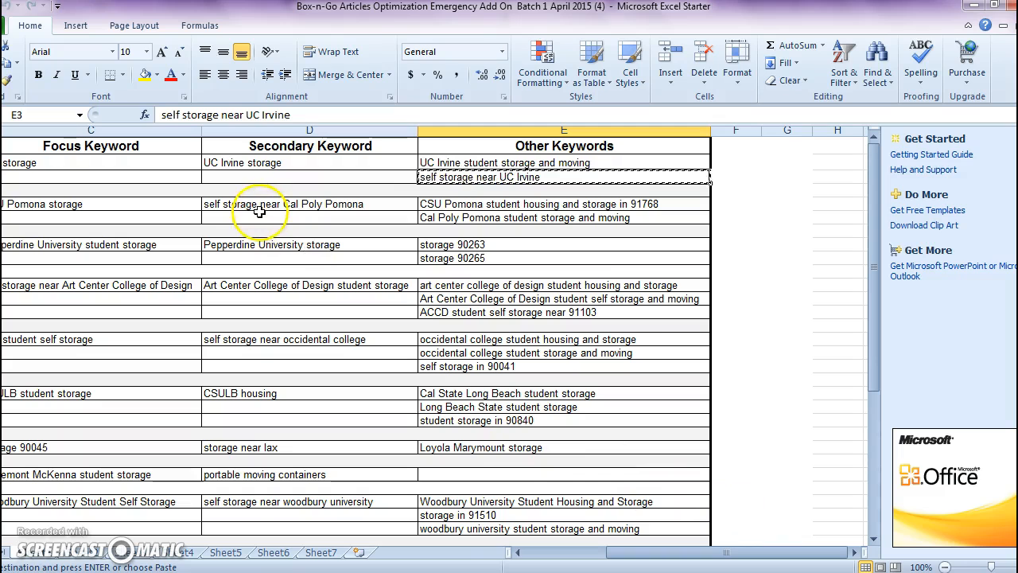
{"action": "left_click_drag", "start_coordinate": [624, 558], "coordinate": [576, 559]}
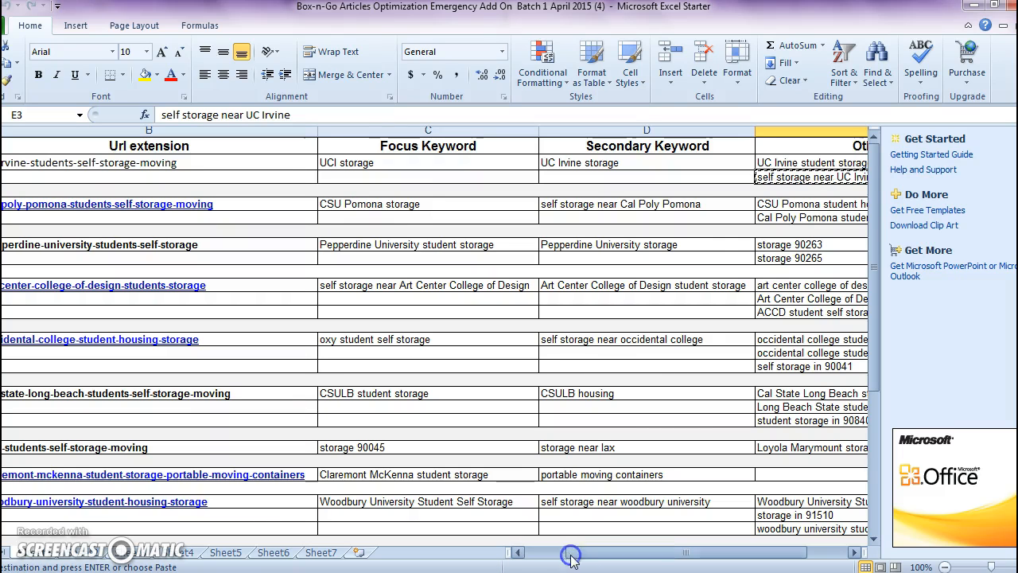
{"action": "left_click", "coordinate": [975, 6]}
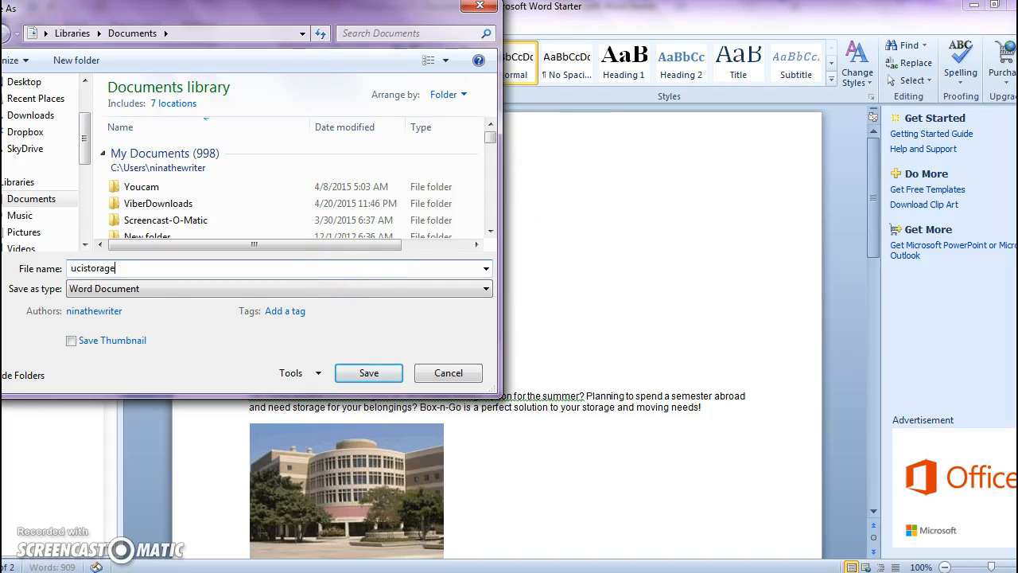
{"action": "left_click", "coordinate": [175, 292]}
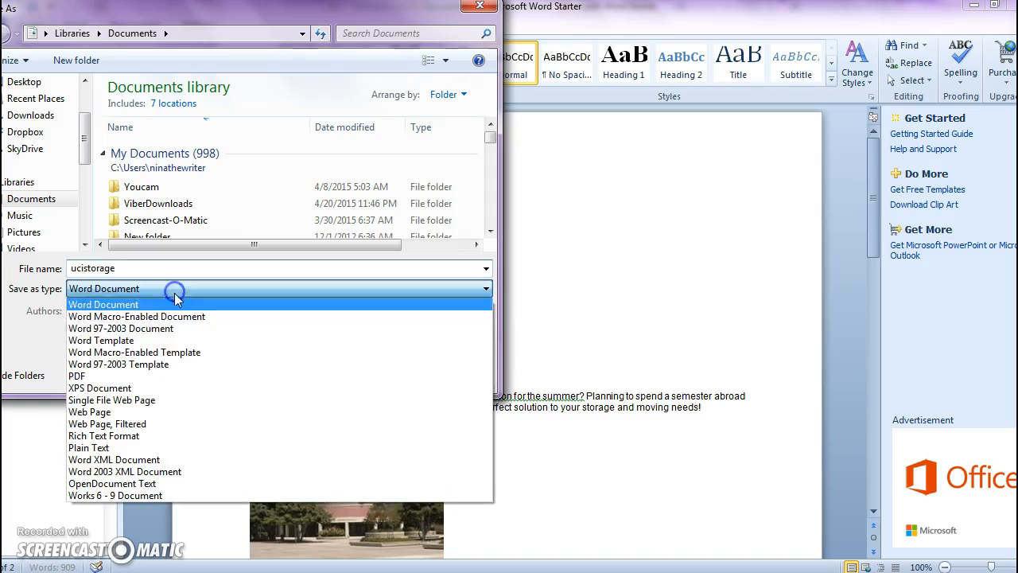
{"action": "left_click", "coordinate": [183, 336]}
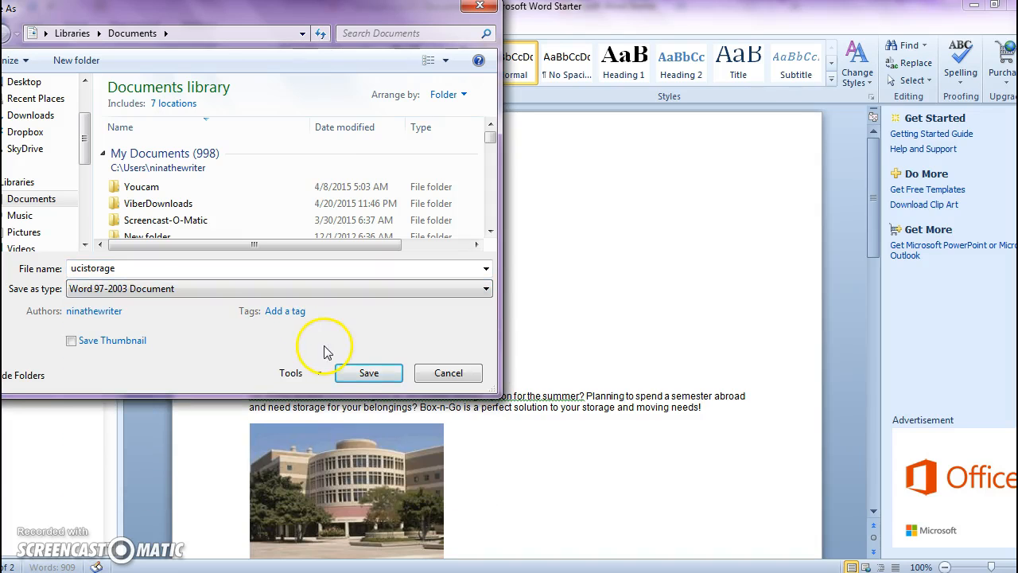
{"action": "left_click", "coordinate": [350, 376]}
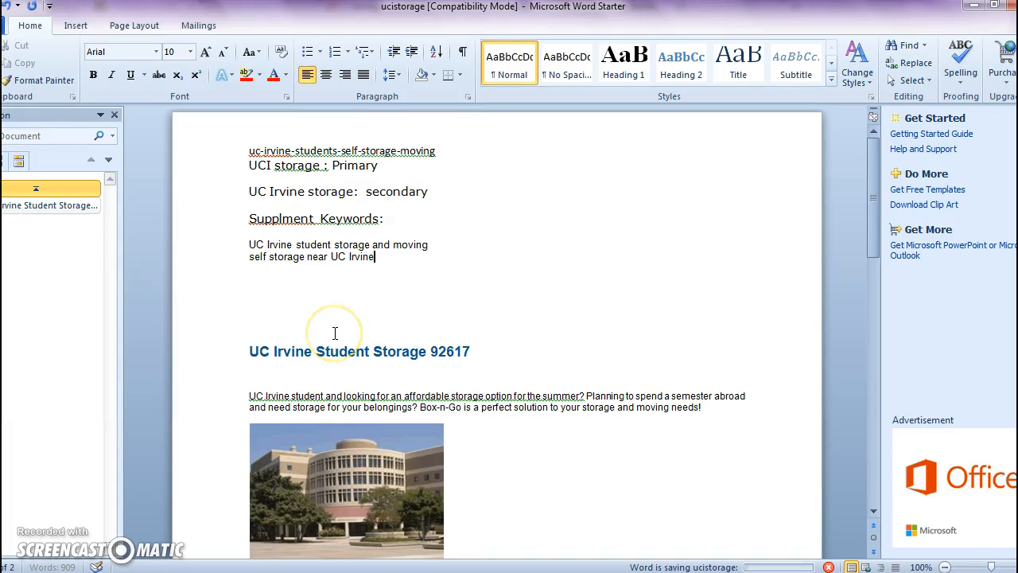
- Remove the remaining empty lines above the "UC Irvine Student Storage 92617" heading
{"action": "left_click", "coordinate": [295, 304]}
{"action": "key", "text": "BackSpace"}
{"action": "key", "text": "BackSpace"}
{"action": "key", "text": "BackSpace"}
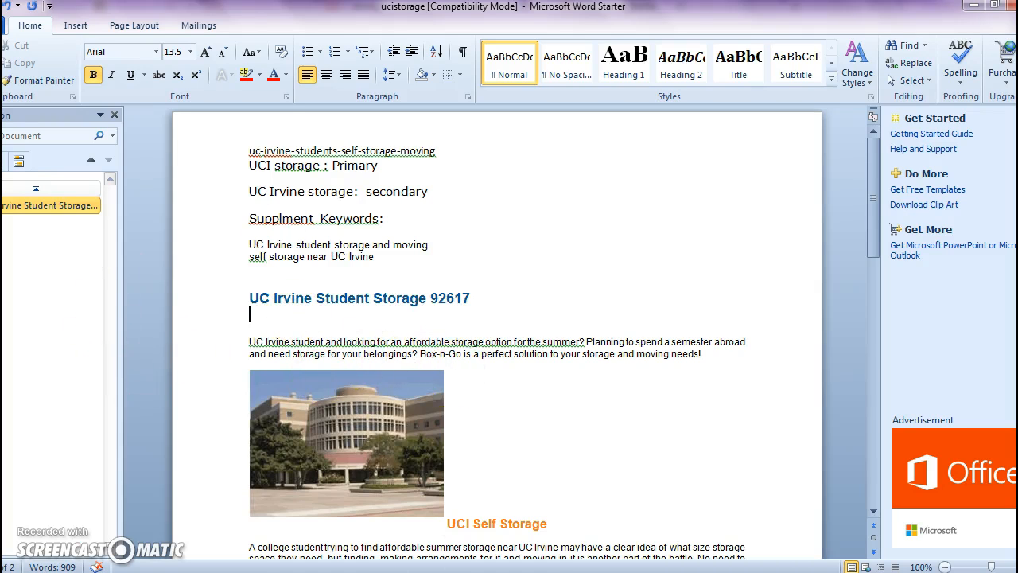
- Check the title and meta field names in the Box-n-Go content editor and add Title -H1, Meta Title, Meta Keywords and Meta Description lines below the keywords in Word
{"action": "left_click", "coordinate": [429, 253]}
{"action": "key", "text": "Return"}
{"action": "key", "text": "Return"}
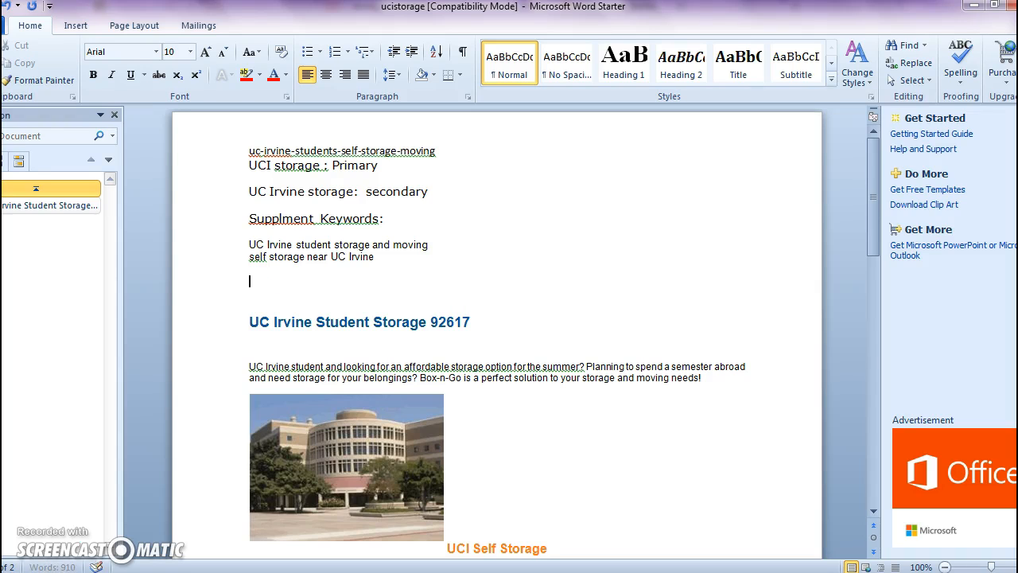
{"action": "left_click", "coordinate": [40, 532]}
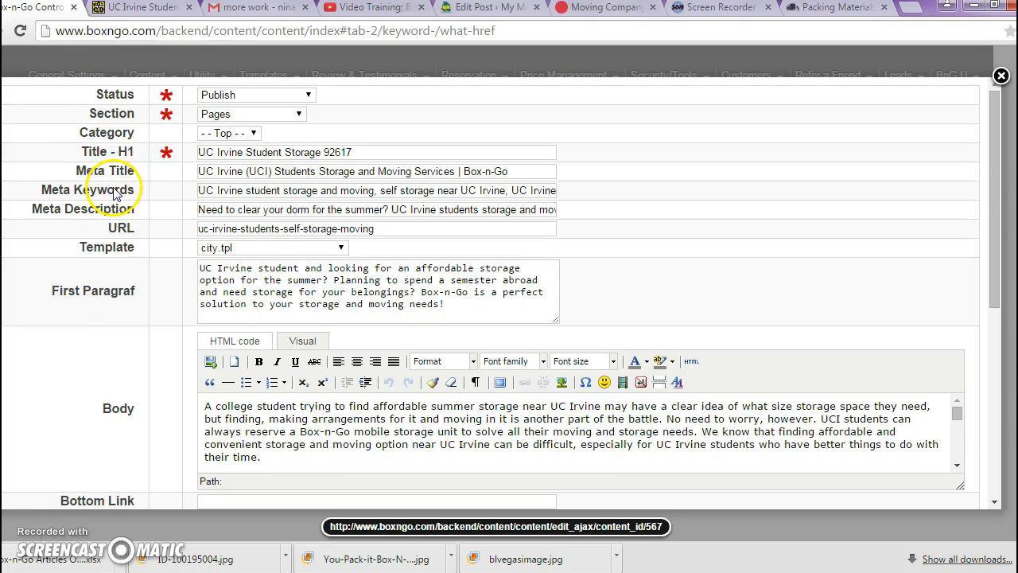
{"action": "left_click", "coordinate": [137, 211]}
{"action": "left_click_drag", "start_coordinate": [136, 211], "coordinate": [78, 151]}
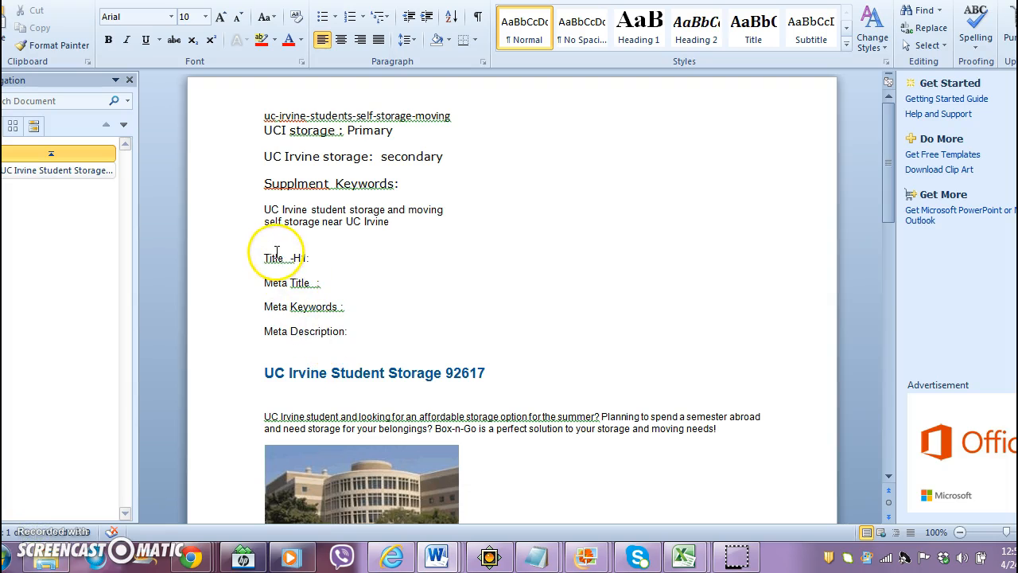
{"action": "left_click", "coordinate": [275, 250]}
{"action": "key", "text": "BackSpace"}
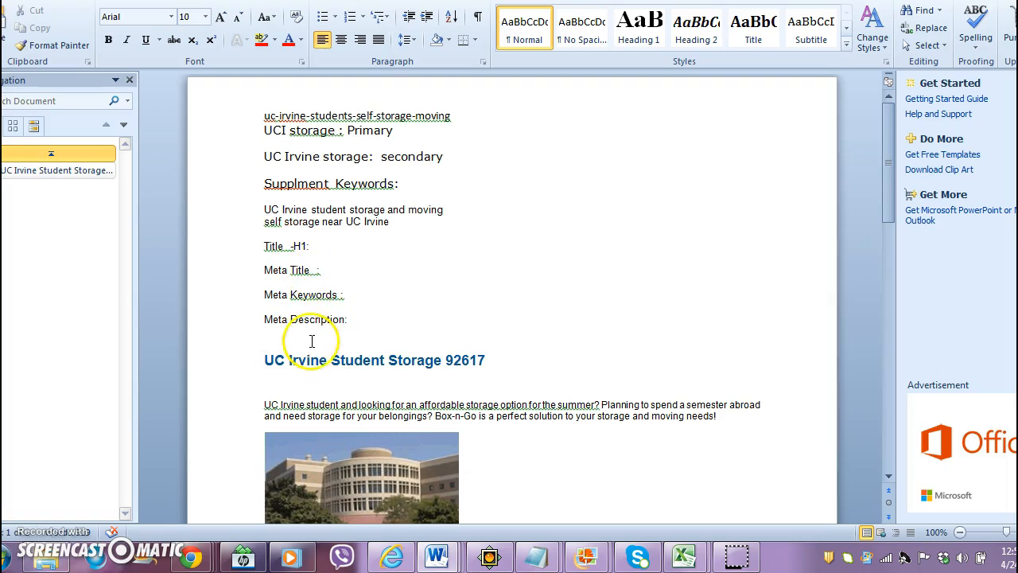
- Review the title and meta lines, the URL extension, and the primary and secondary keyword lines
{"action": "left_click_drag", "start_coordinate": [375, 320], "coordinate": [257, 230]}
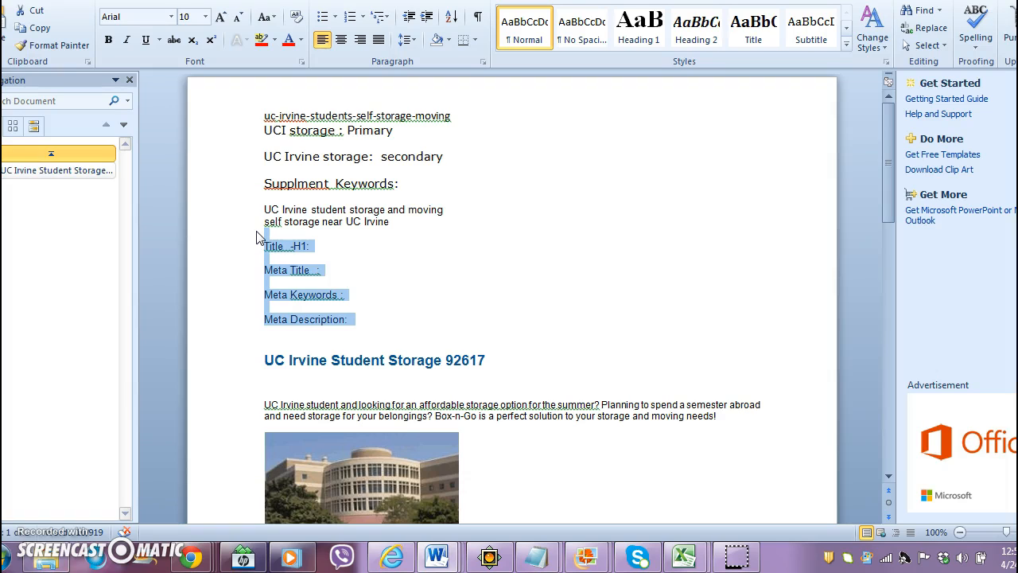
{"action": "left_click", "coordinate": [315, 246]}
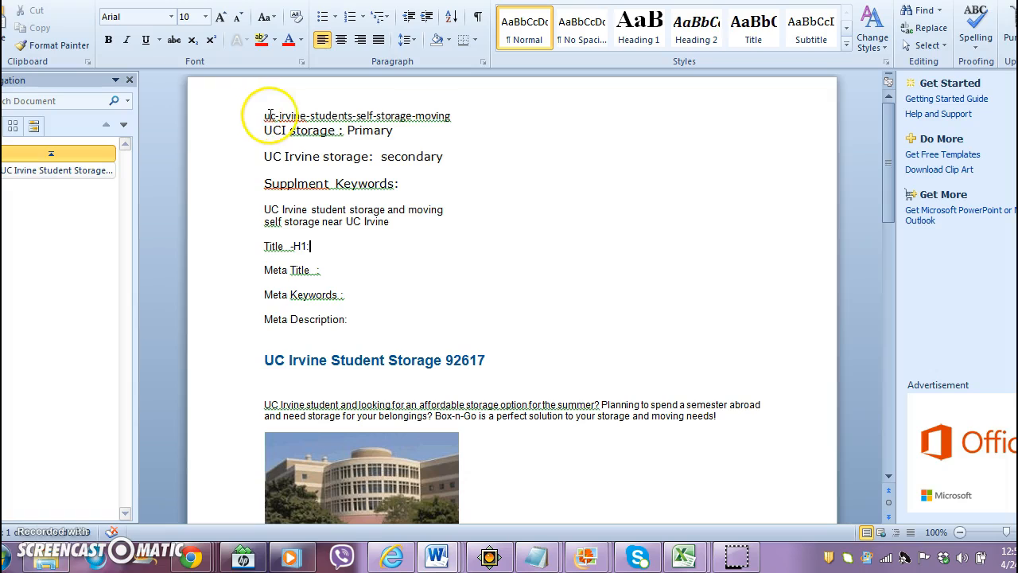
{"action": "left_click_drag", "start_coordinate": [466, 118], "coordinate": [267, 76]}
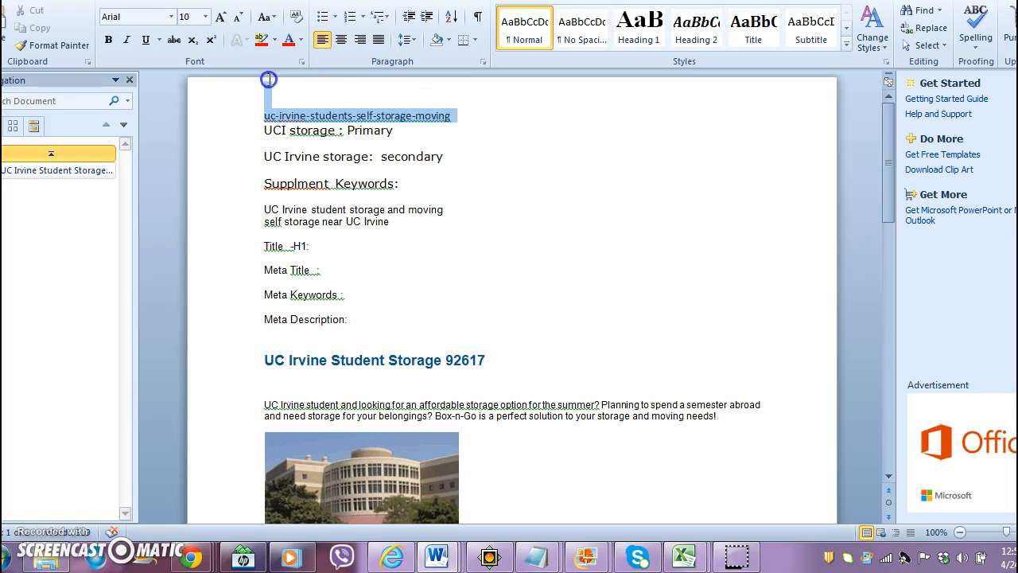
{"action": "left_click_drag", "start_coordinate": [438, 130], "coordinate": [266, 130]}
{"action": "left_click_drag", "start_coordinate": [444, 155], "coordinate": [264, 151]}
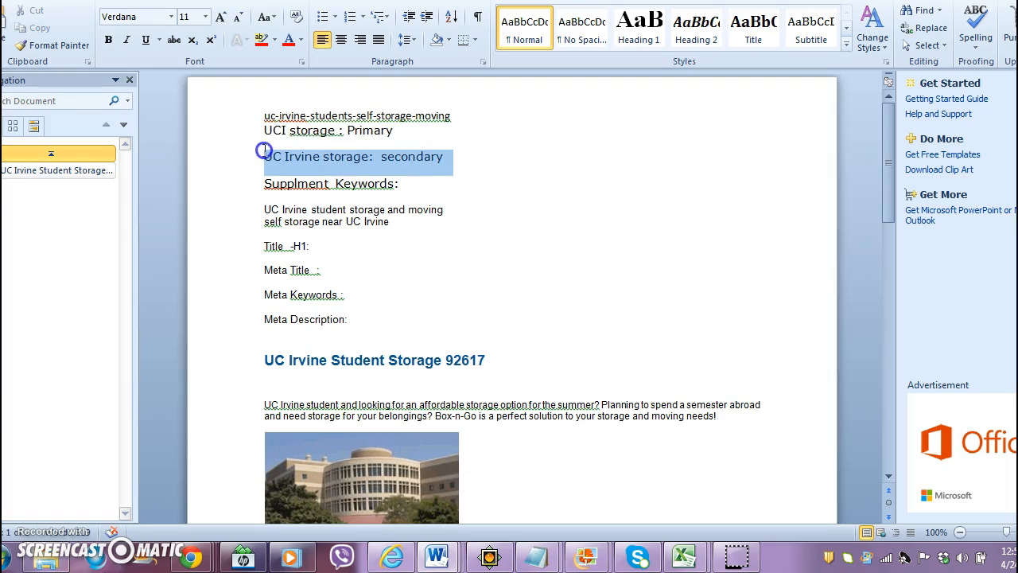
{"action": "left_click", "coordinate": [530, 191]}
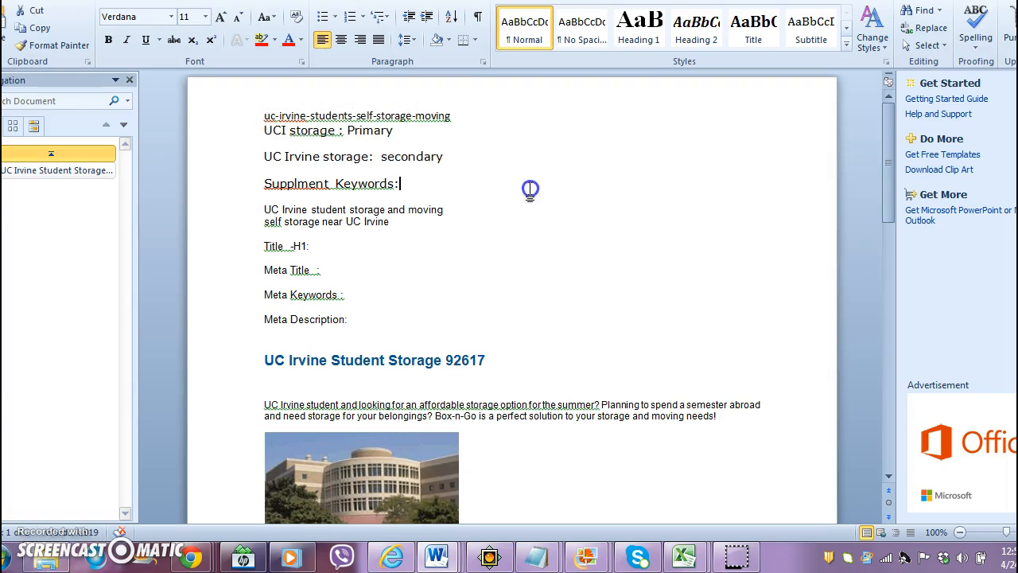
- Add commas after "student" and after "moving" in the first supplemental keyword line
{"action": "left_click", "coordinate": [351, 211]}
{"action": "type", "text": ","}
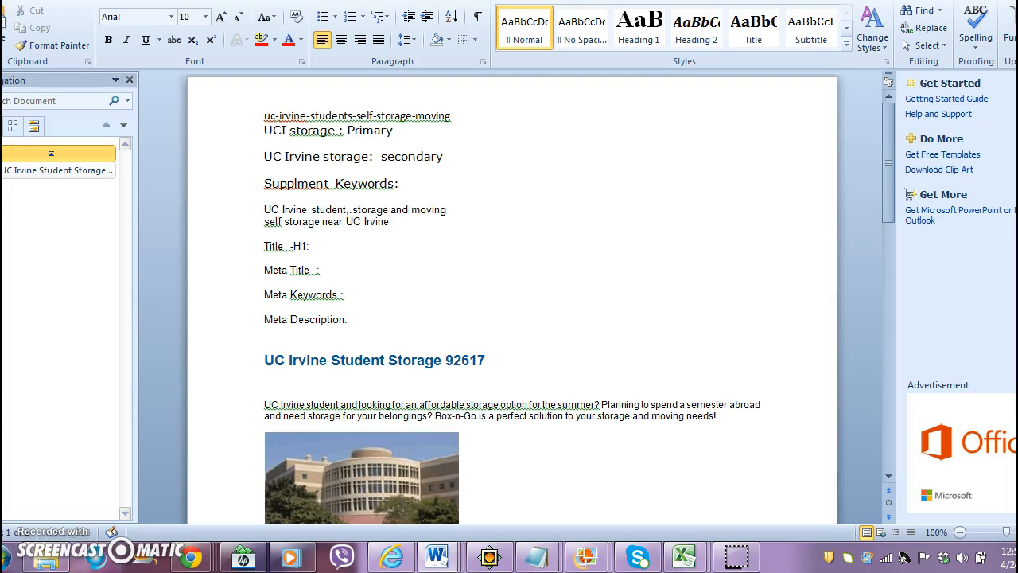
{"action": "left_click", "coordinate": [443, 209]}
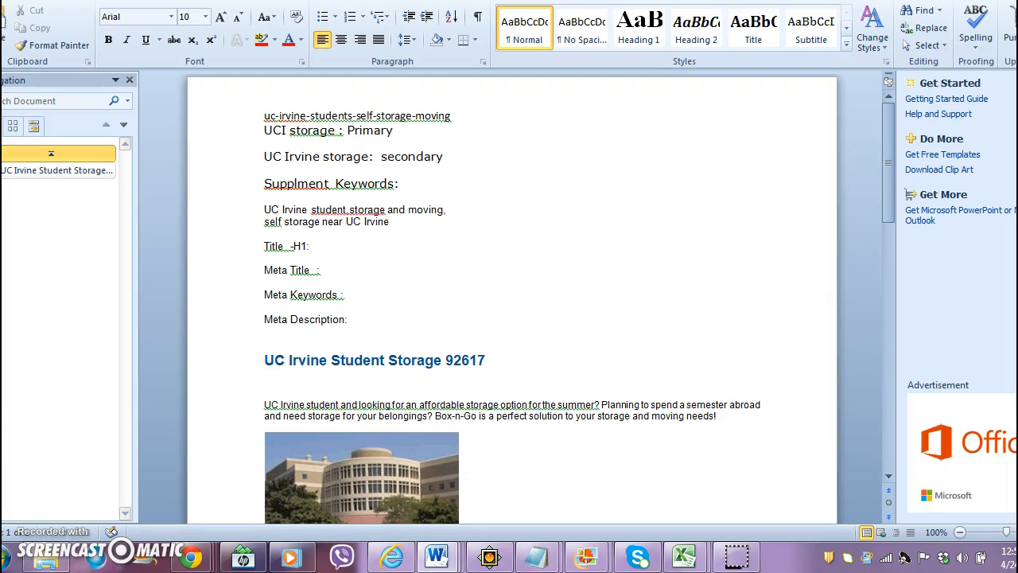
- Look over the Title -H1, Meta Keywords and Meta Description lines and the start of the article below them
{"action": "left_click", "coordinate": [292, 245]}
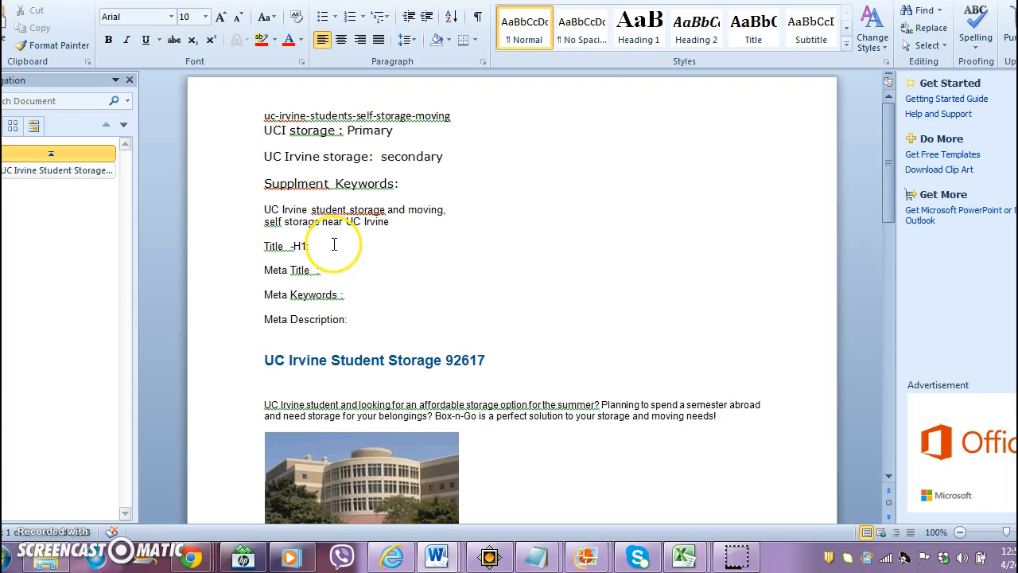
{"action": "left_click", "coordinate": [342, 296]}
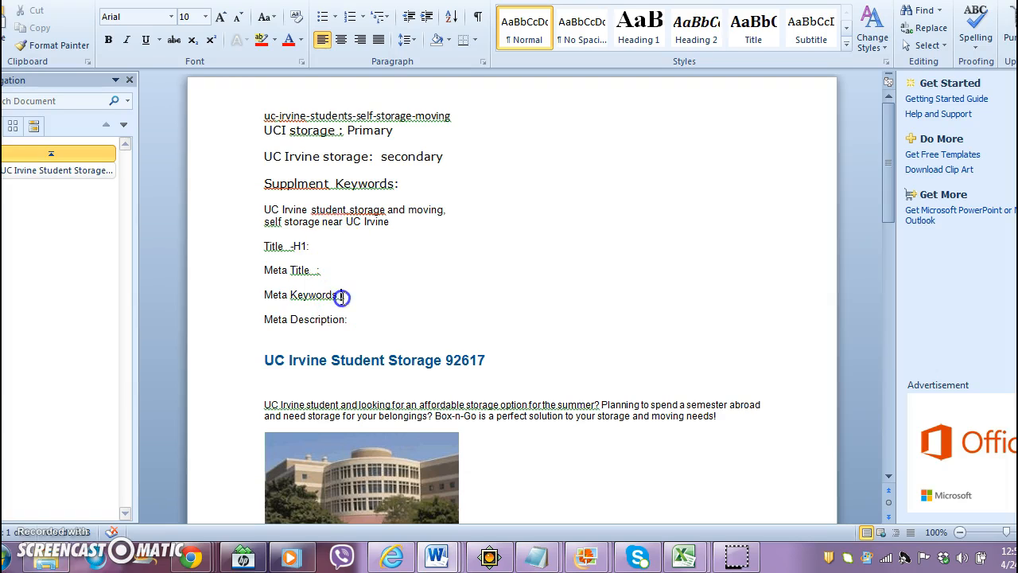
{"action": "left_click", "coordinate": [347, 328]}
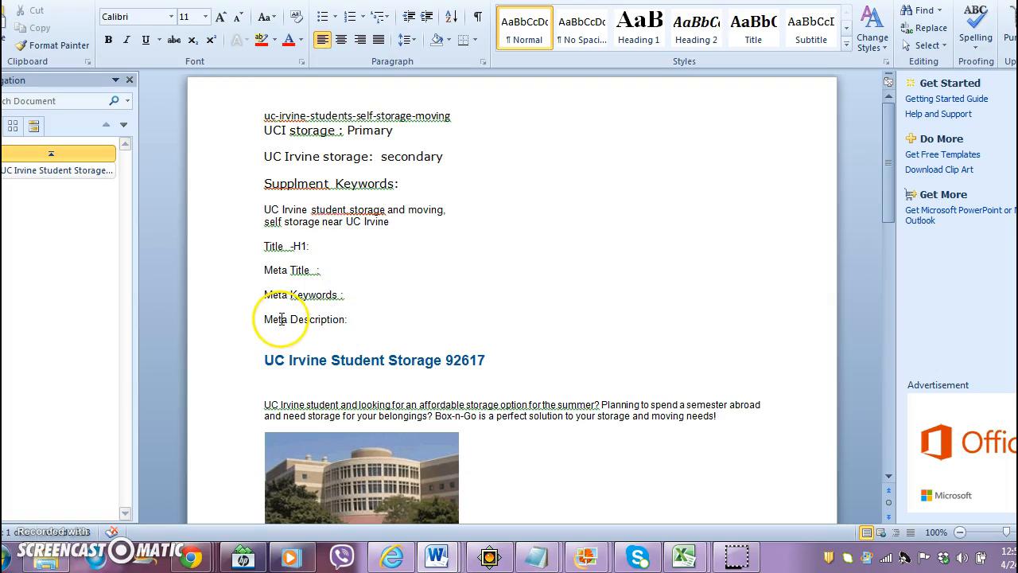
{"action": "key", "text": "Down"}
{"action": "key", "text": "Down"}
{"action": "key", "text": "Down"}
{"action": "key", "text": "Down"}
{"action": "key", "text": "Down"}
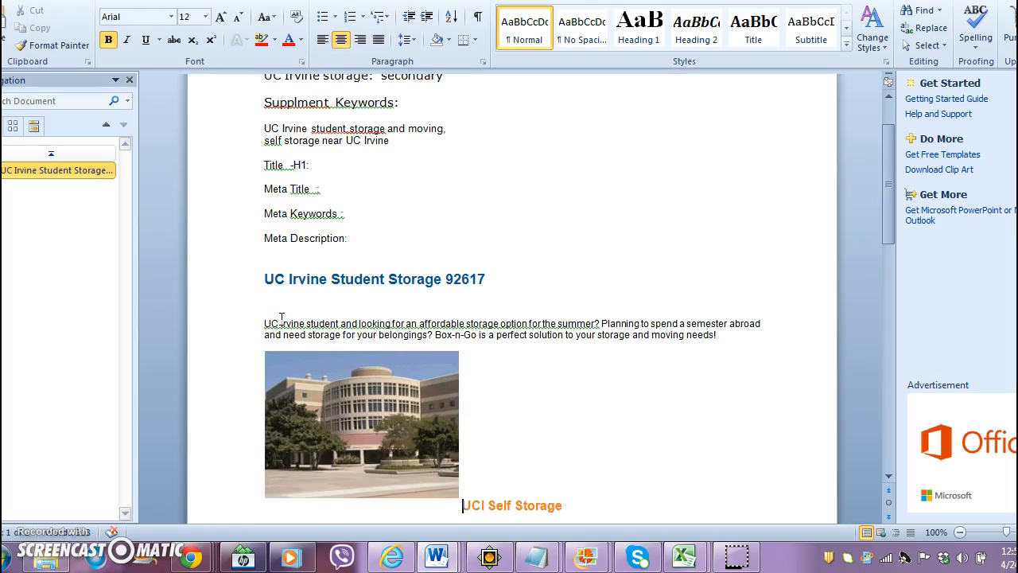
{"action": "key", "text": "ctrl+Home"}
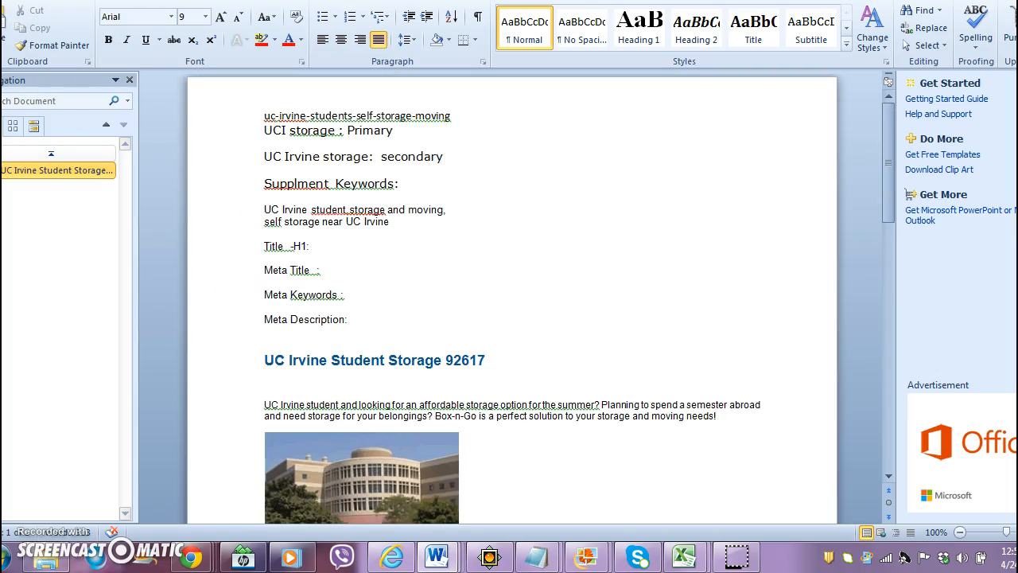
- Save the document in the Documents library as ucistorage in Word 97-2003 Document format
{"action": "left_click", "coordinate": [36, 30]}
{"action": "left_click", "coordinate": [41, 33]}
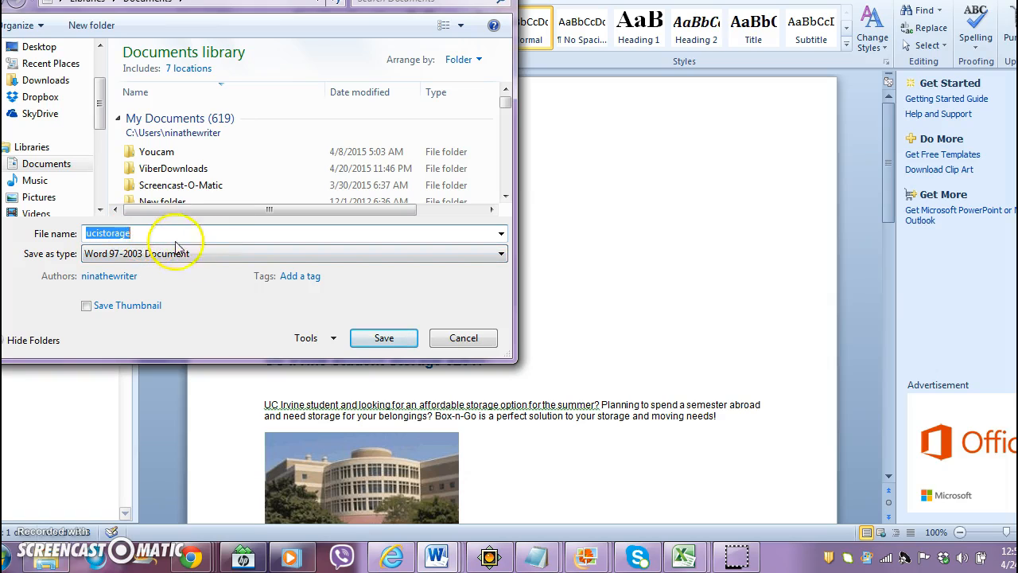
{"action": "left_click", "coordinate": [377, 339]}
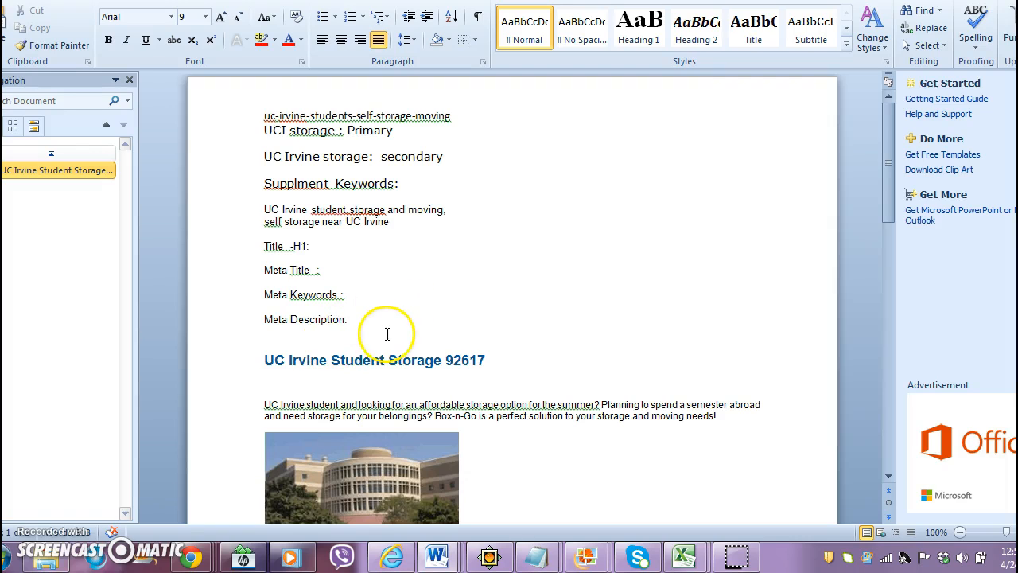
- Delete the building photo below the article's opening paragraph and check the rest of the article text
{"action": "left_click", "coordinate": [402, 442]}
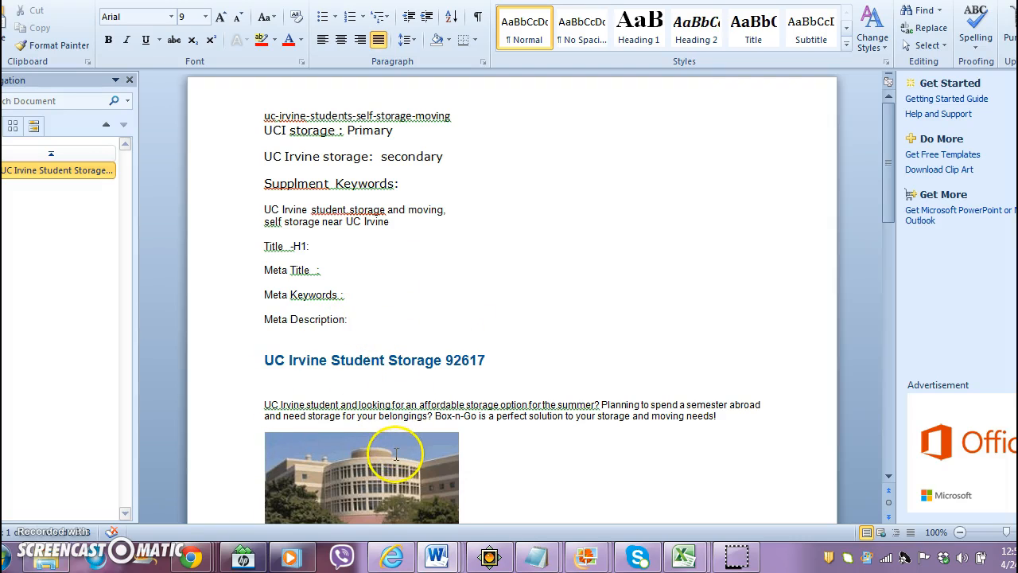
{"action": "key", "text": "Delete"}
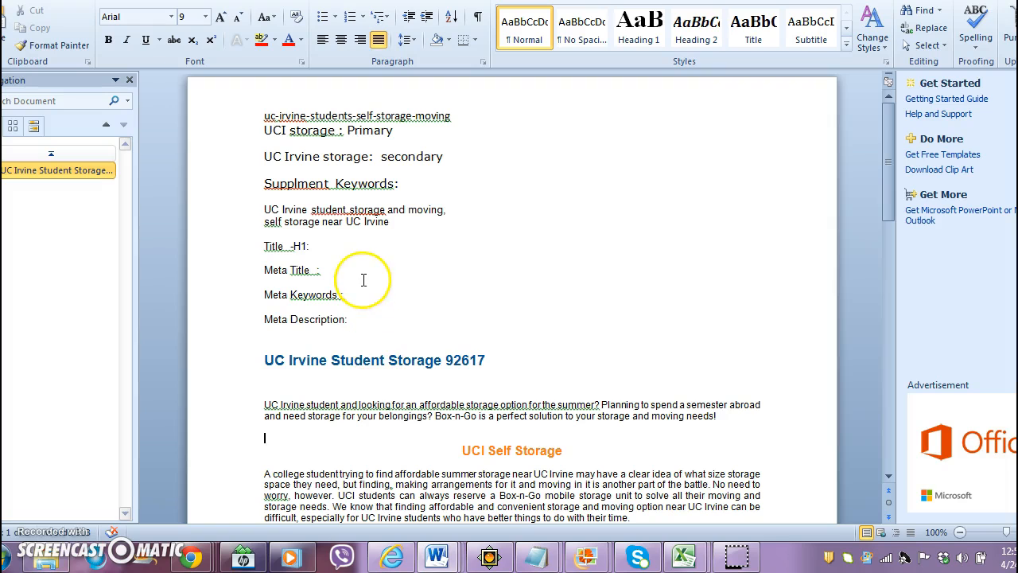
{"action": "key", "text": "Page_Down"}
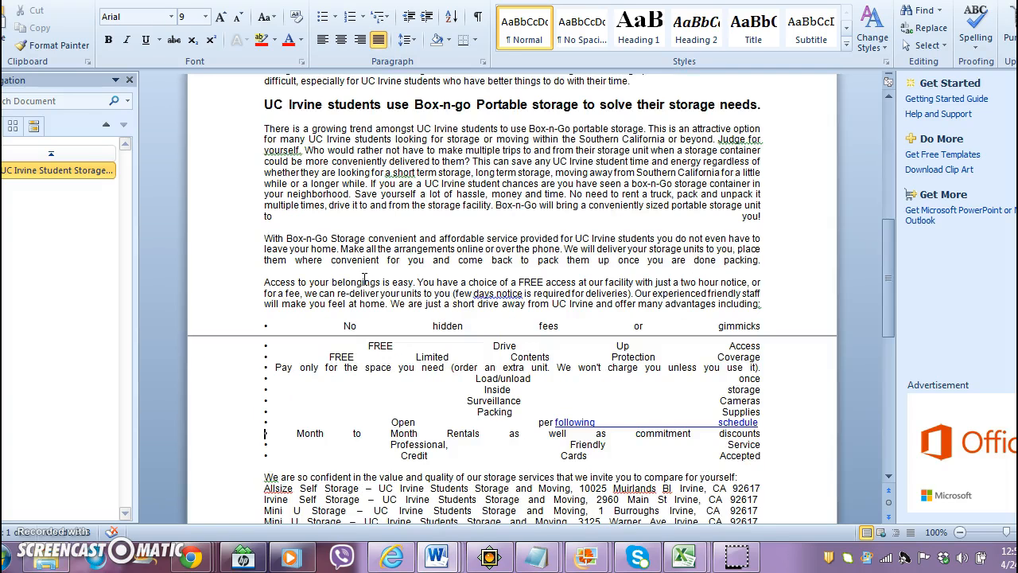
{"action": "key", "text": "Page_Up"}
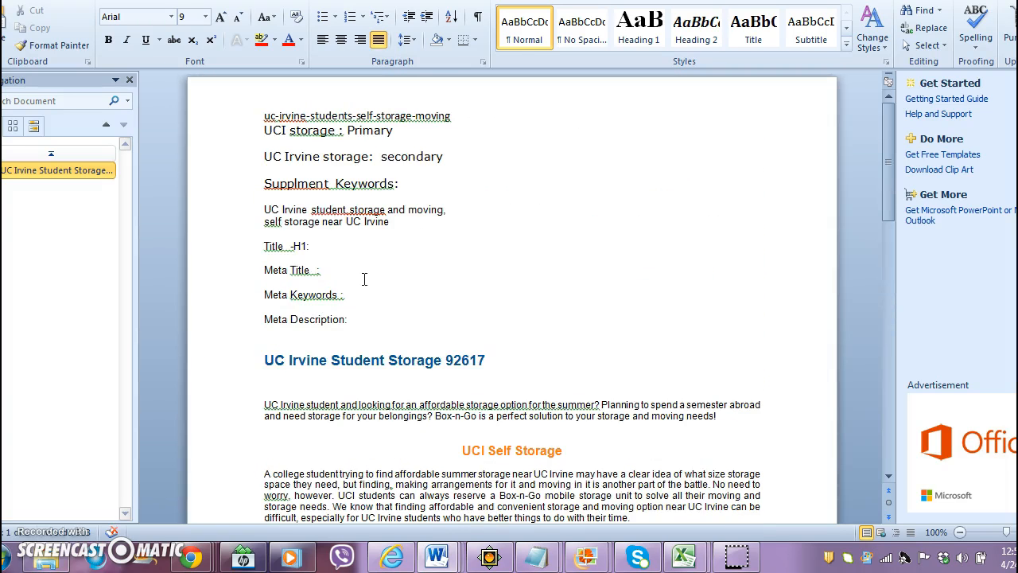